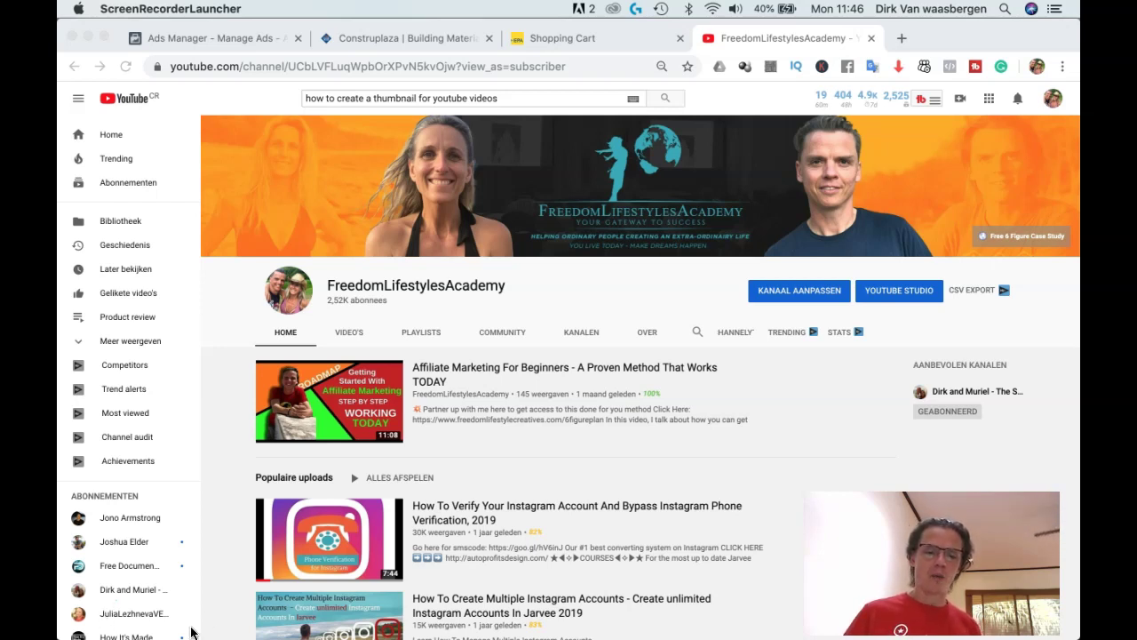
- Open the FreedomLifestylesAcademy channel's uploaded videos and look through the thumbnails of the whole list
click(348, 336)
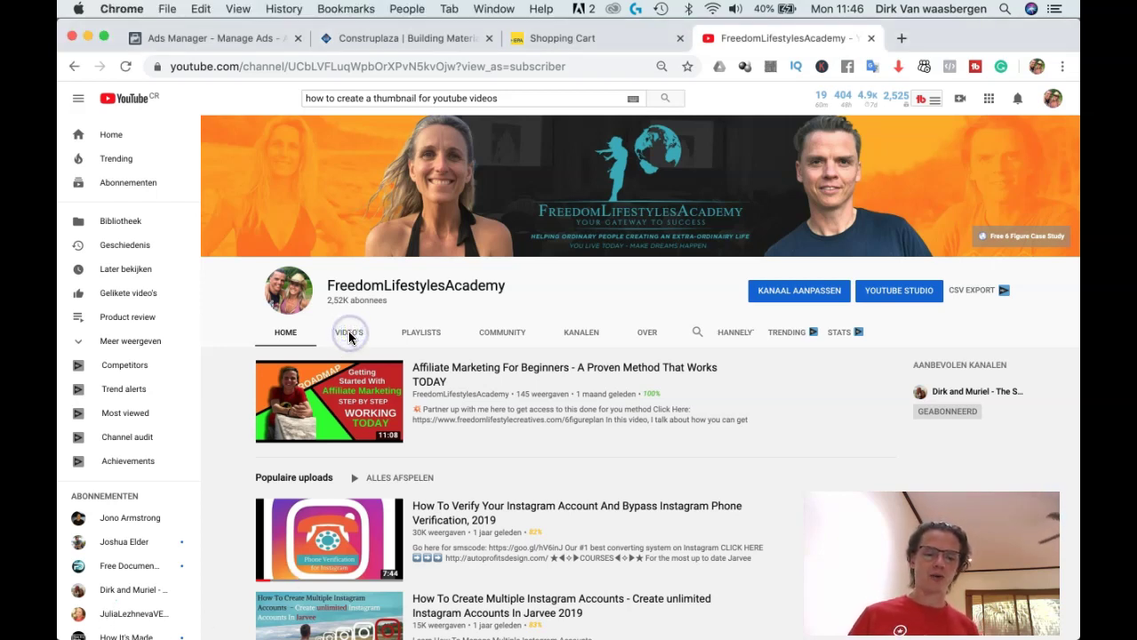
click(348, 336)
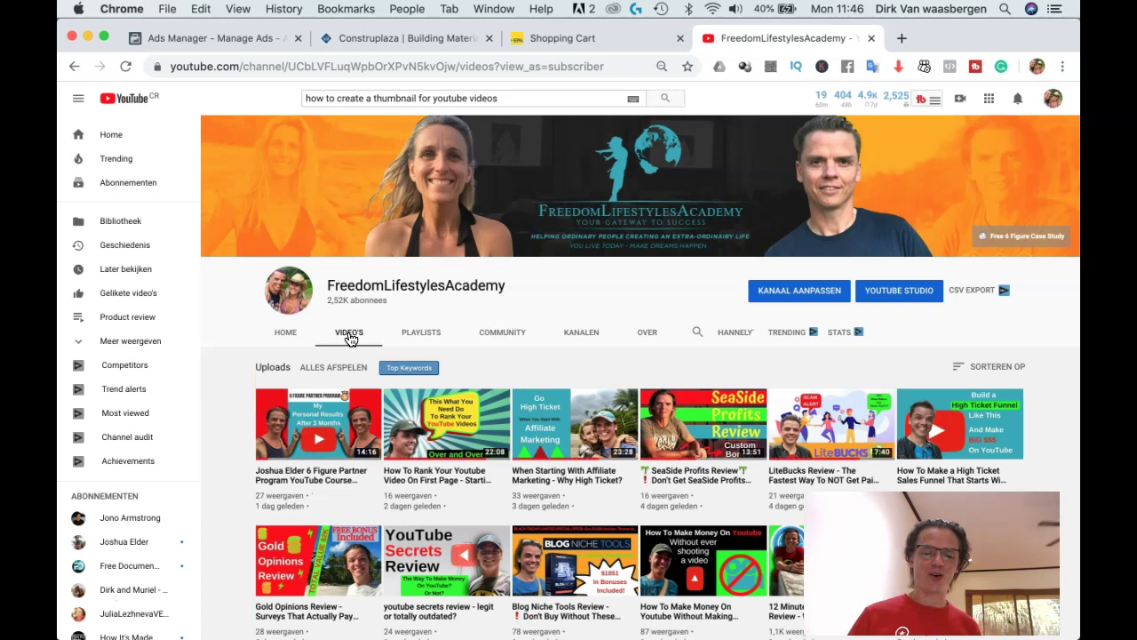
scroll(520, 354, down, 2)
scroll(522, 357, down, 5)
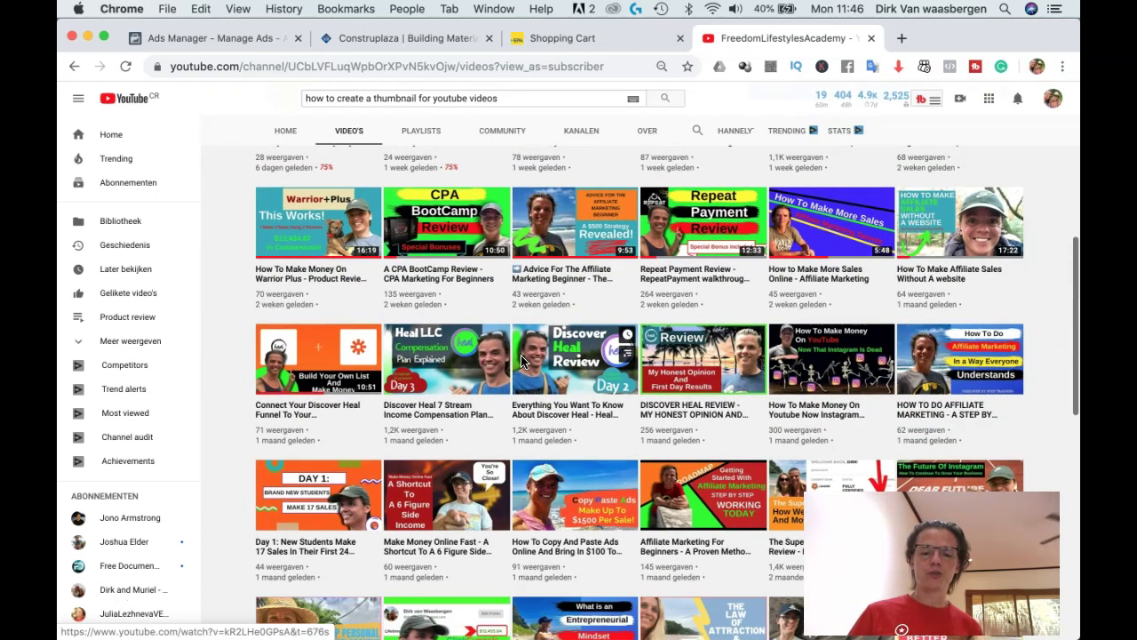
scroll(521, 360, down, 6)
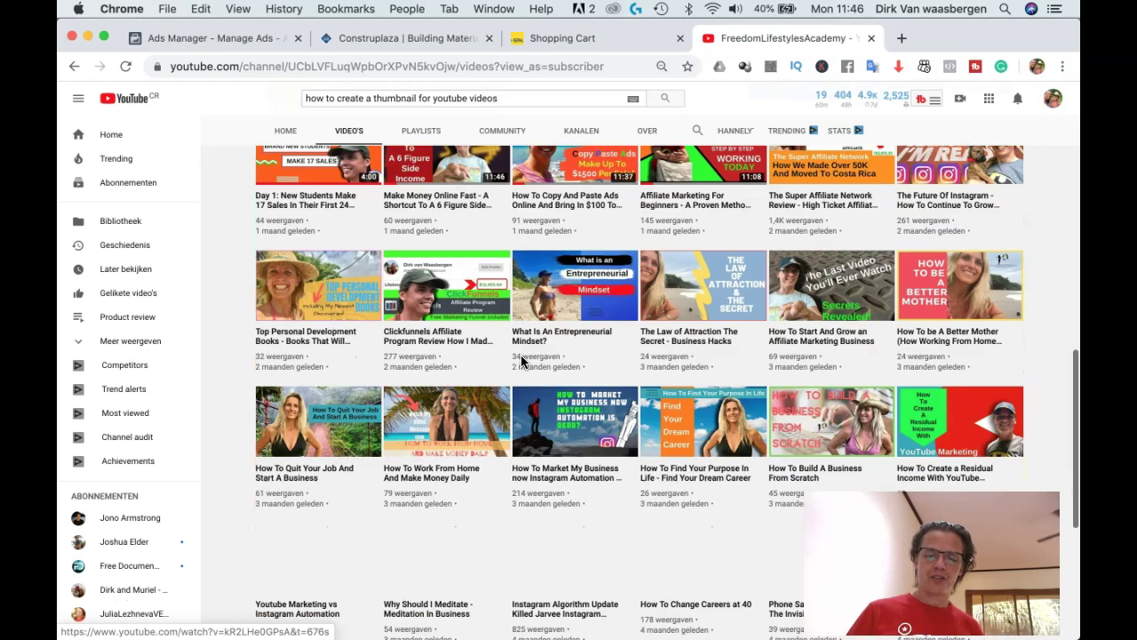
scroll(522, 360, down, 3)
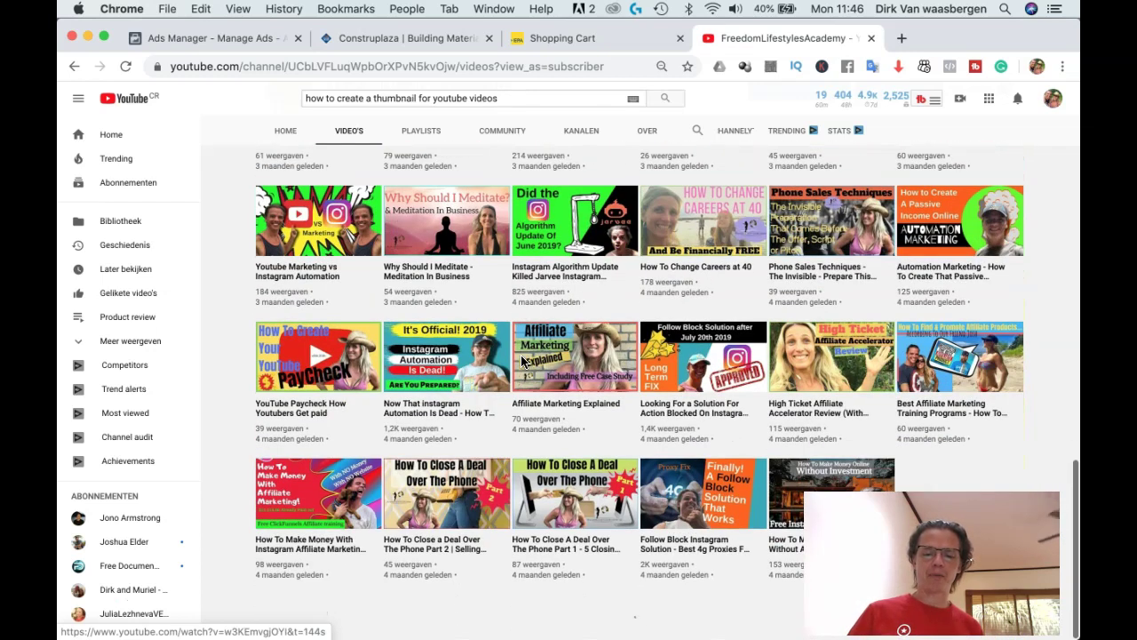
scroll(523, 360, up, 15)
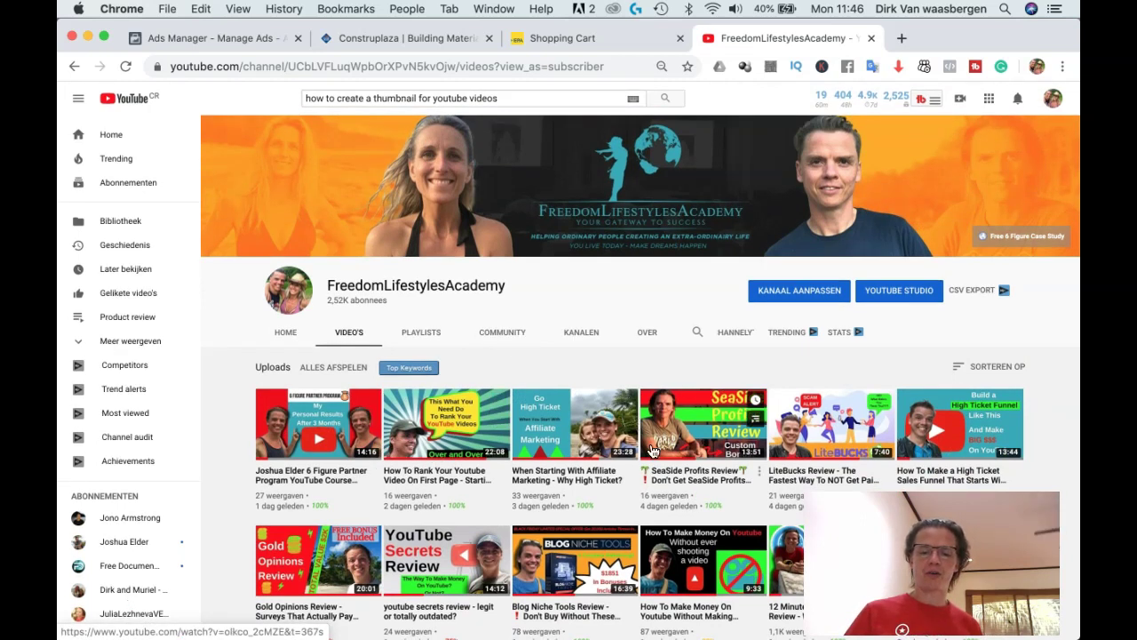
- Switch to Firefox and search Fiverr for "youtube tumbnails"
mouse_move(503, 622)
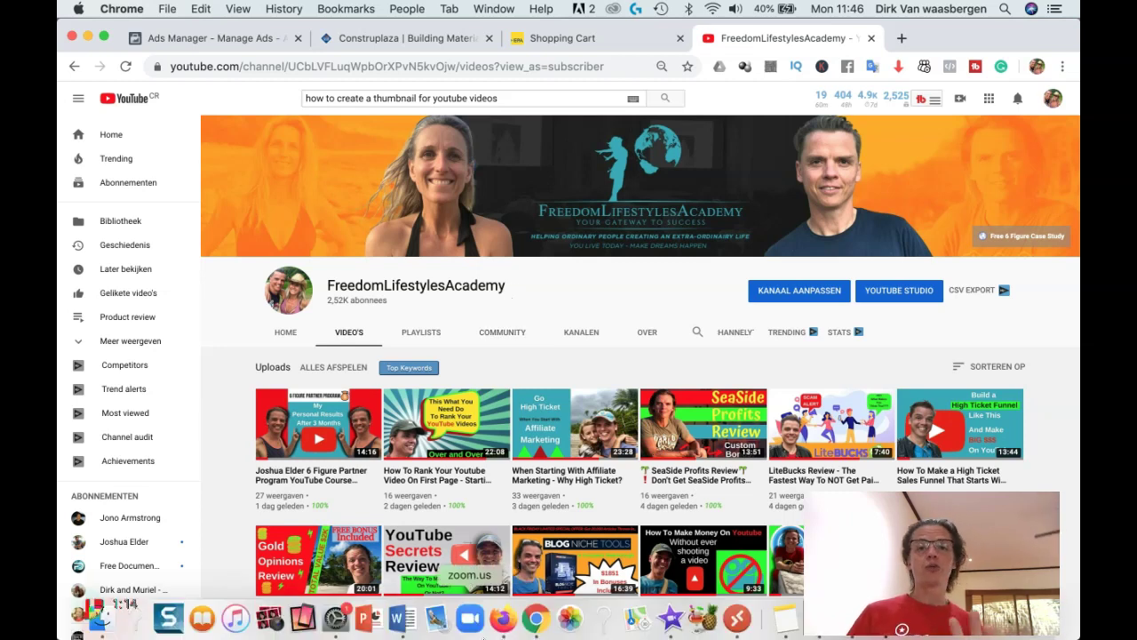
click(503, 619)
click(573, 33)
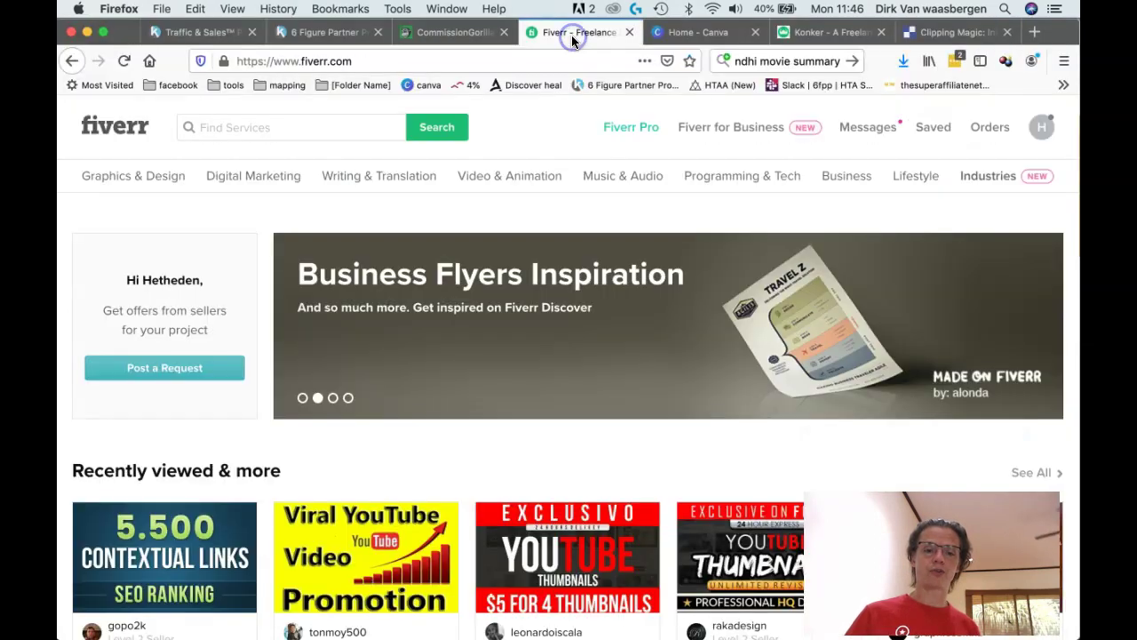
click(299, 134)
text(youtube tube)
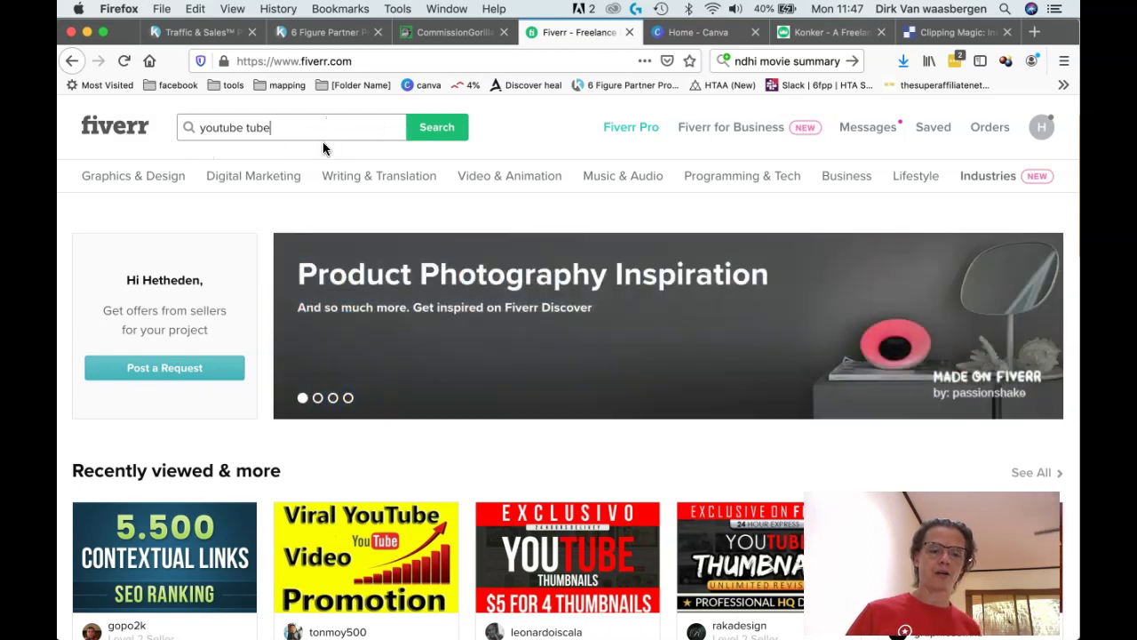
key(BackSpace)
key(BackSpace)
text(mbnails)
key(Return)
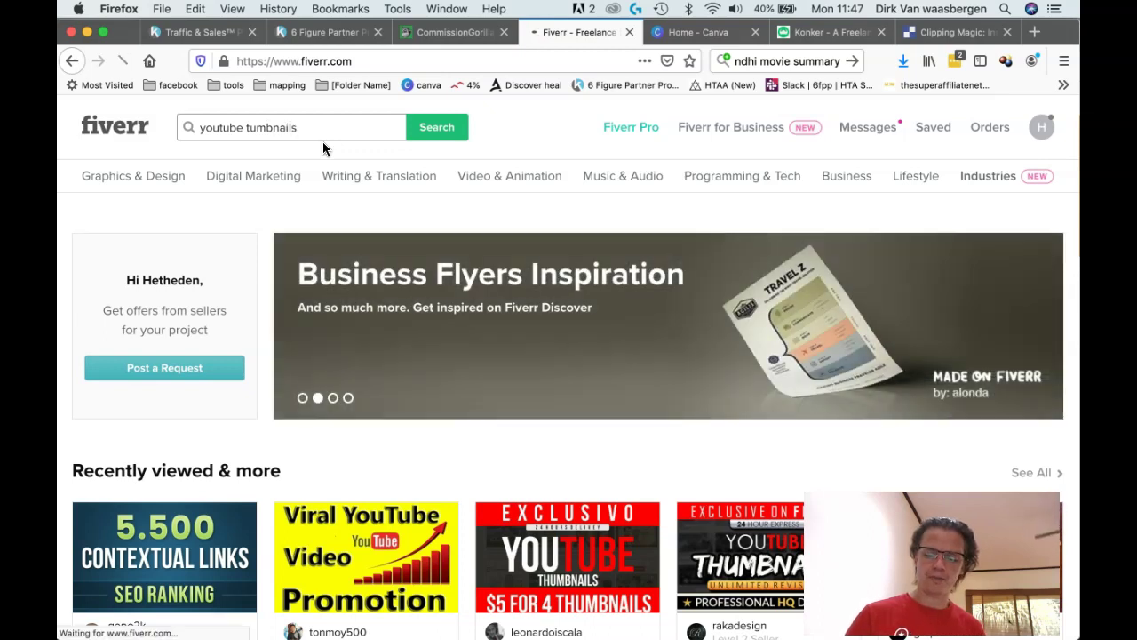
click(435, 127)
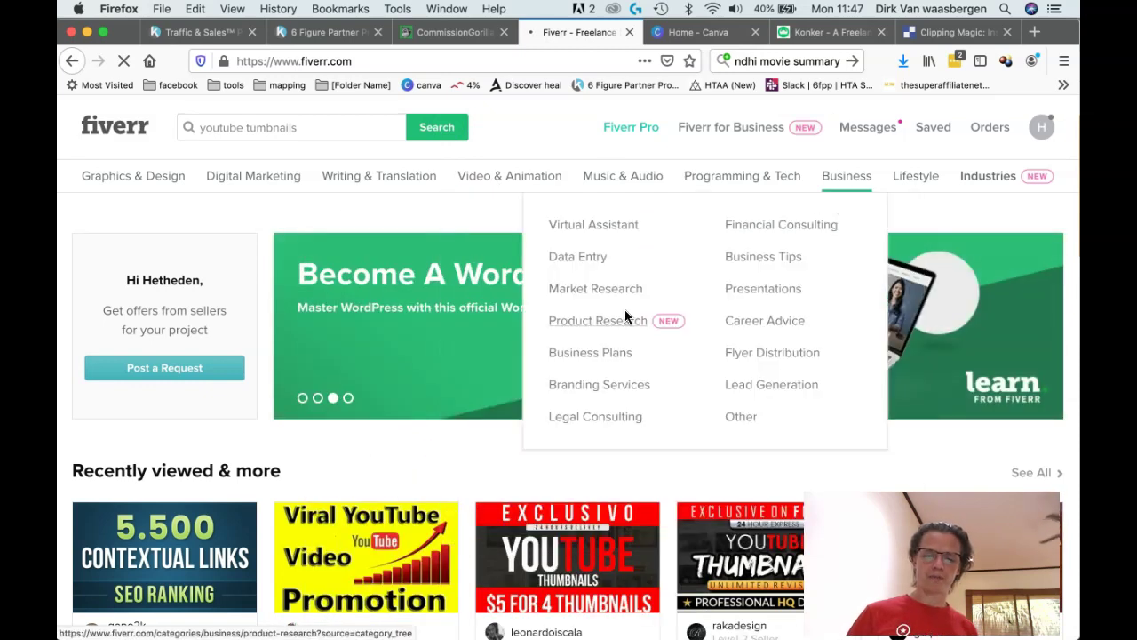
- Switch the Wi-Fi connection to the Lovelight network while the Fiverr search loads
scroll(674, 482, down, 5)
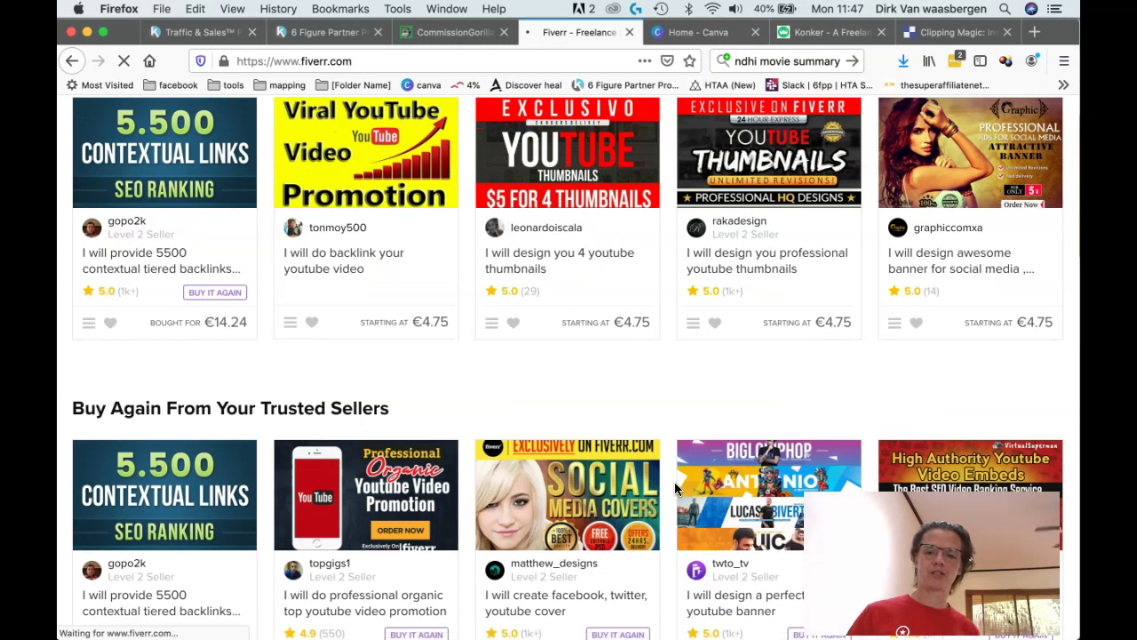
scroll(674, 482, up, 2)
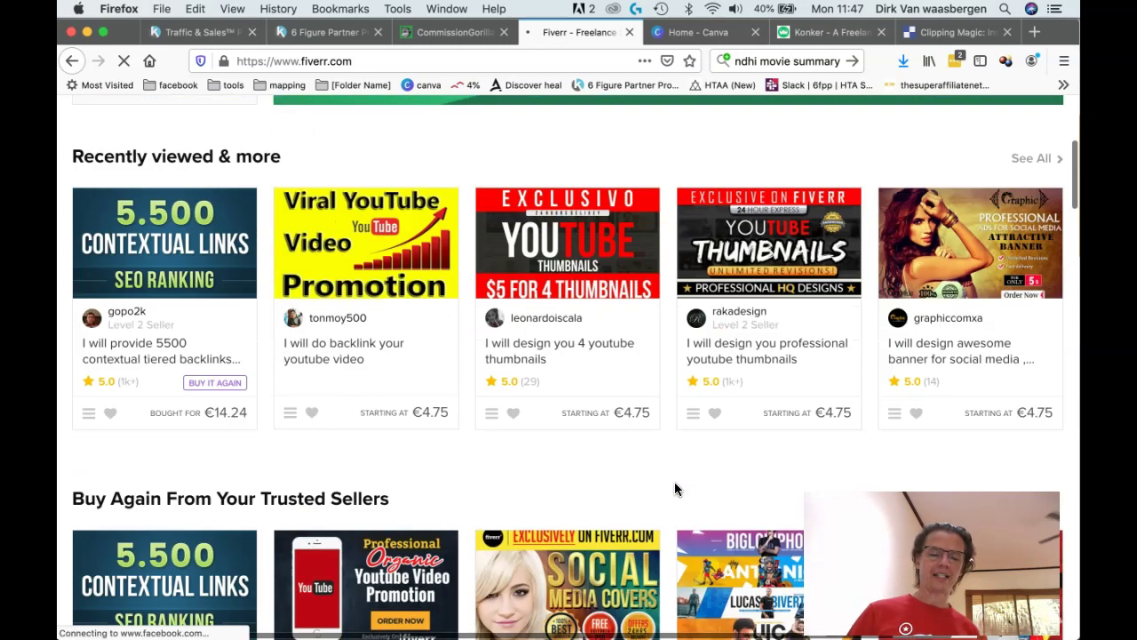
click(712, 9)
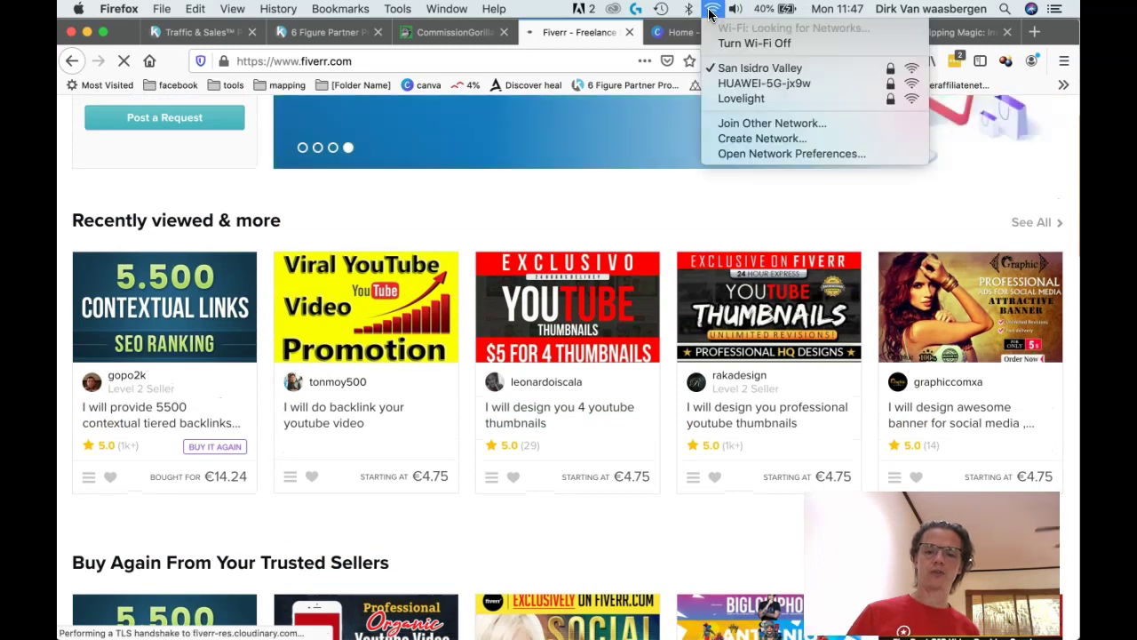
click(724, 99)
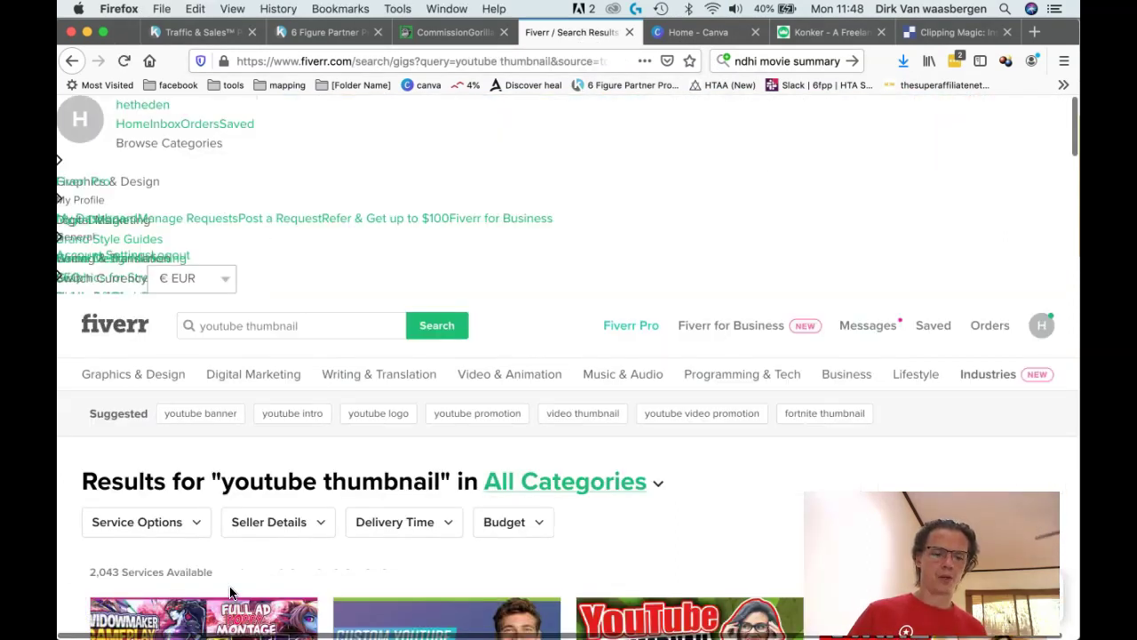
- Look over the first thumbnail services in the search results and sort them by Best Selling
scroll(229, 592, down, 3)
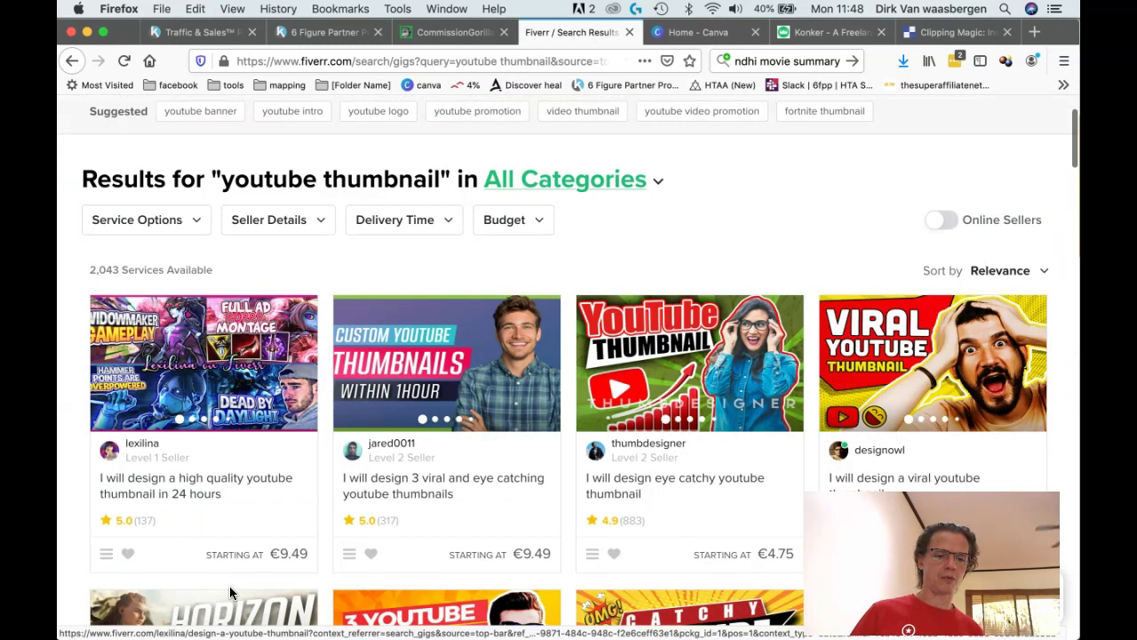
scroll(229, 592, down, 1)
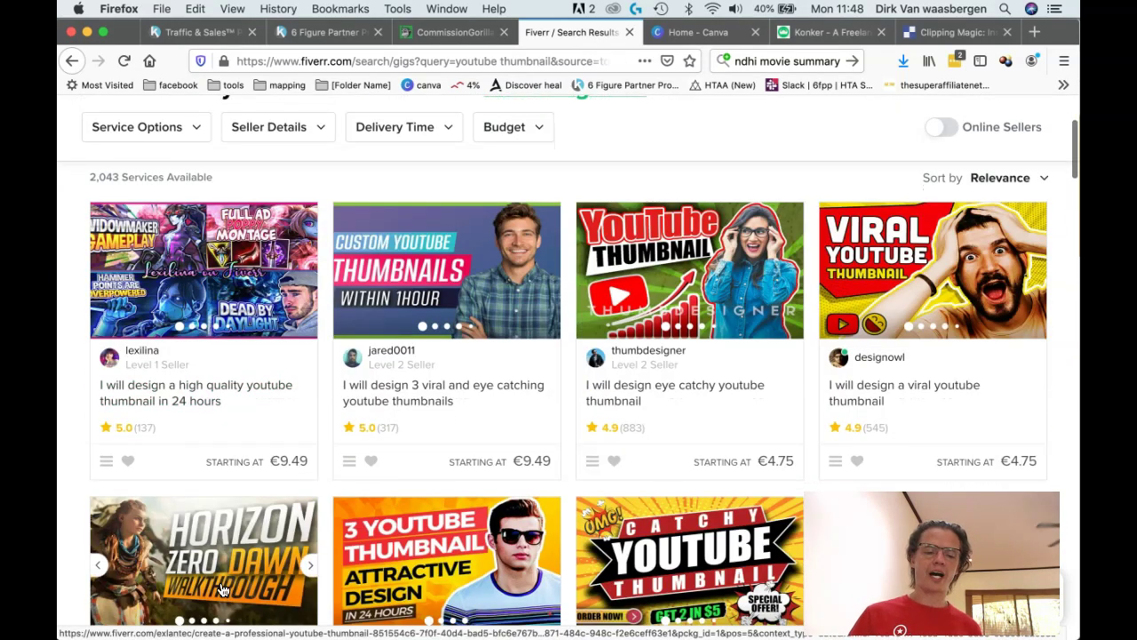
scroll(209, 577, down, 3)
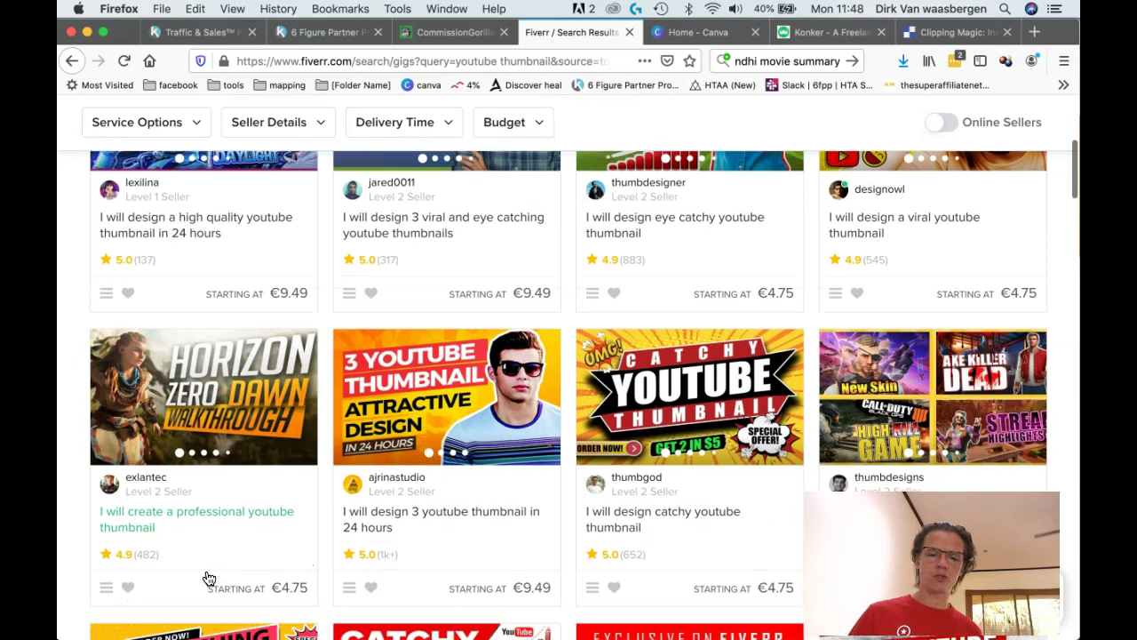
scroll(208, 579, up, 4)
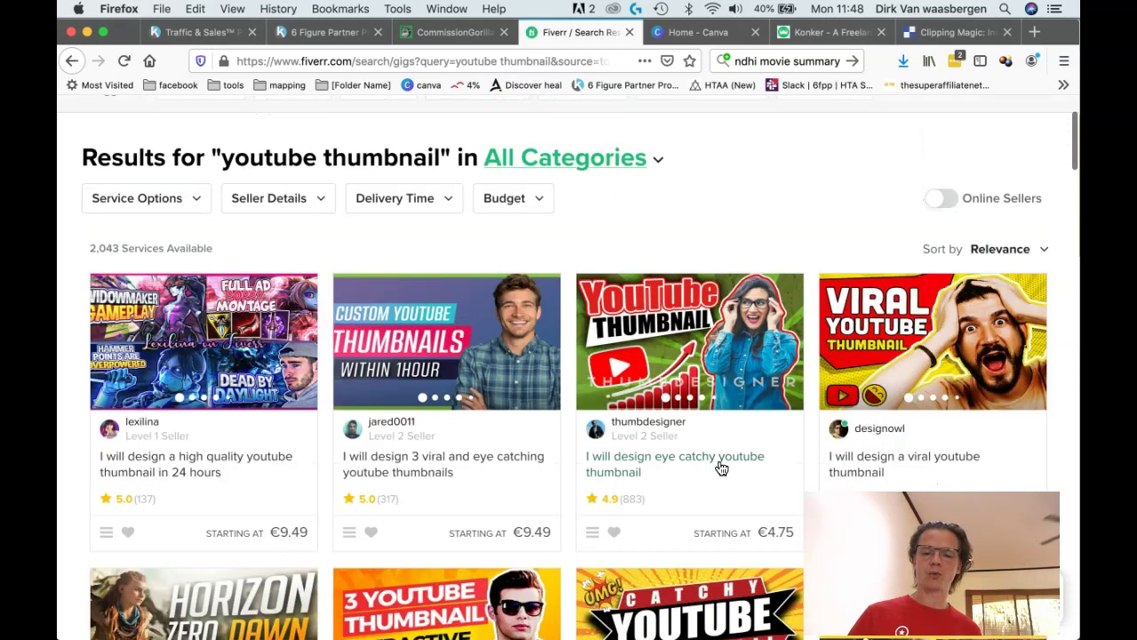
click(1007, 252)
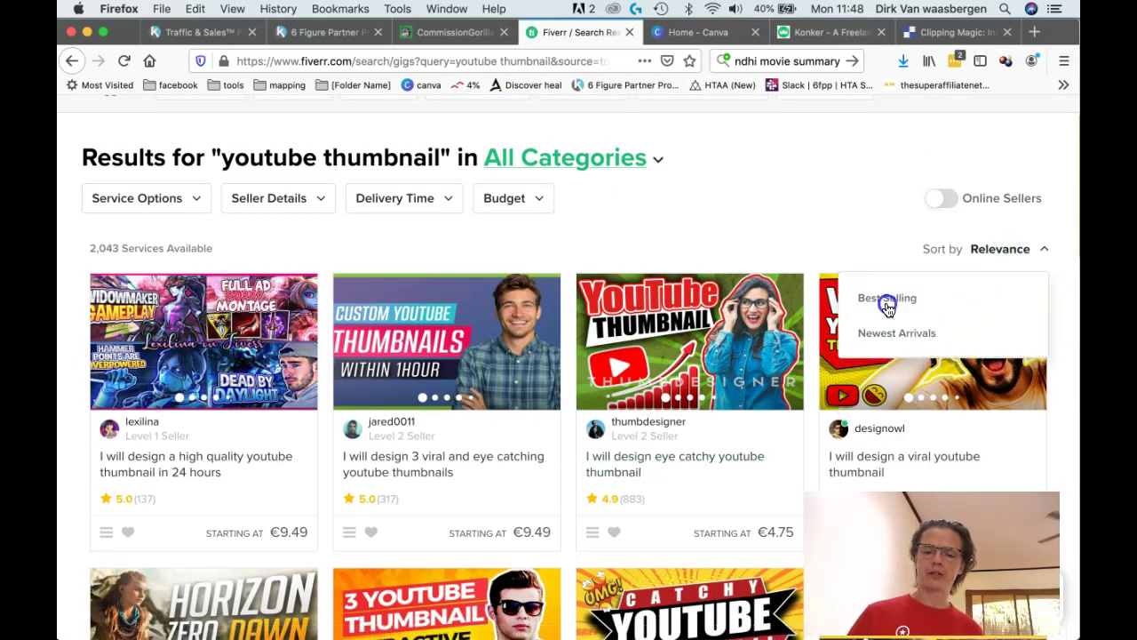
click(884, 299)
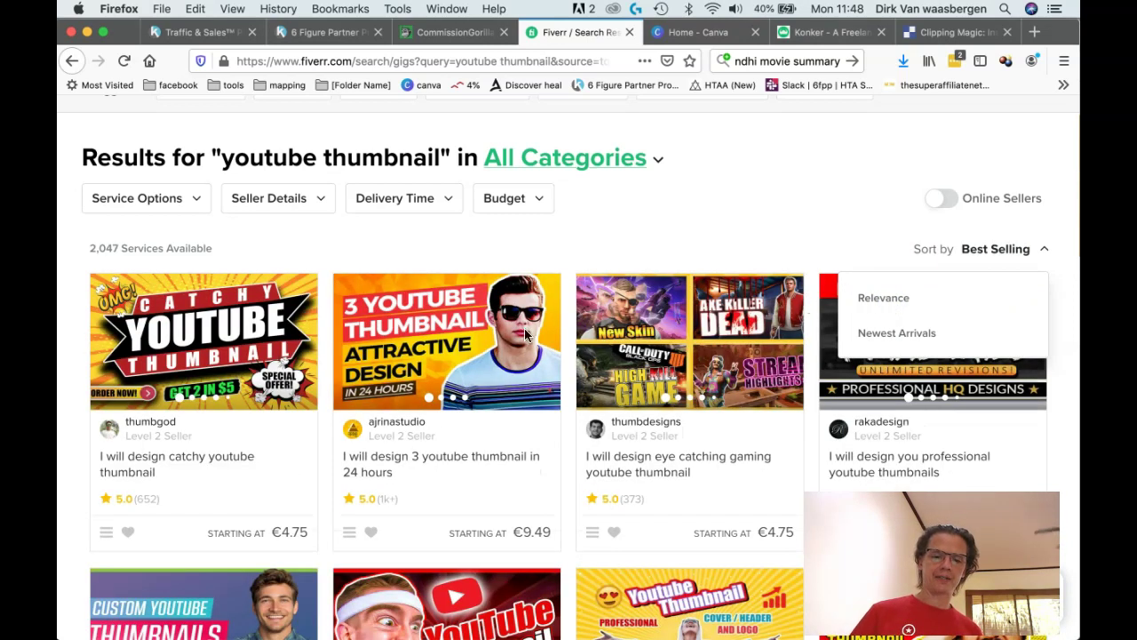
- Examine the ratings, review counts and starting prices of the best-selling thumbnail services
scroll(236, 346, down, 2)
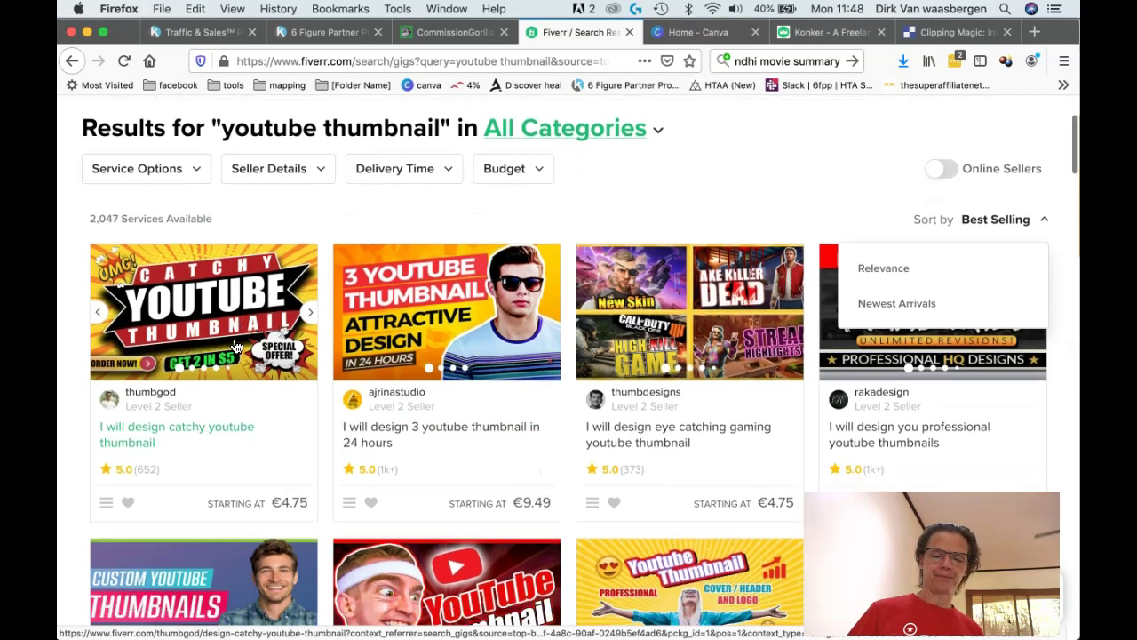
scroll(235, 347, down, 2)
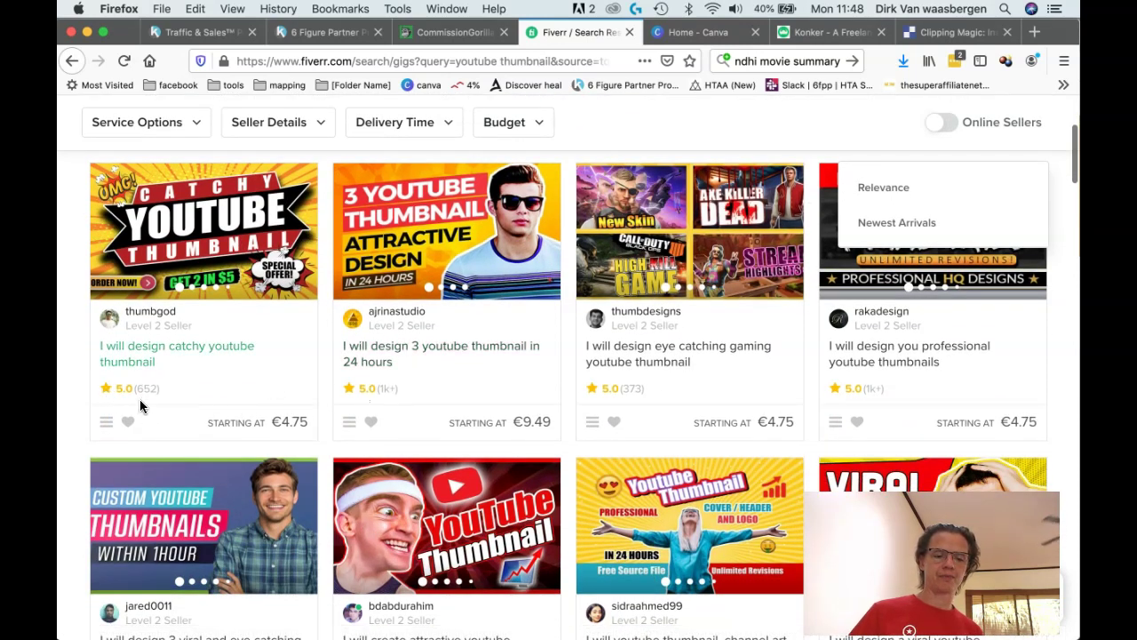
scroll(276, 405, down, 1)
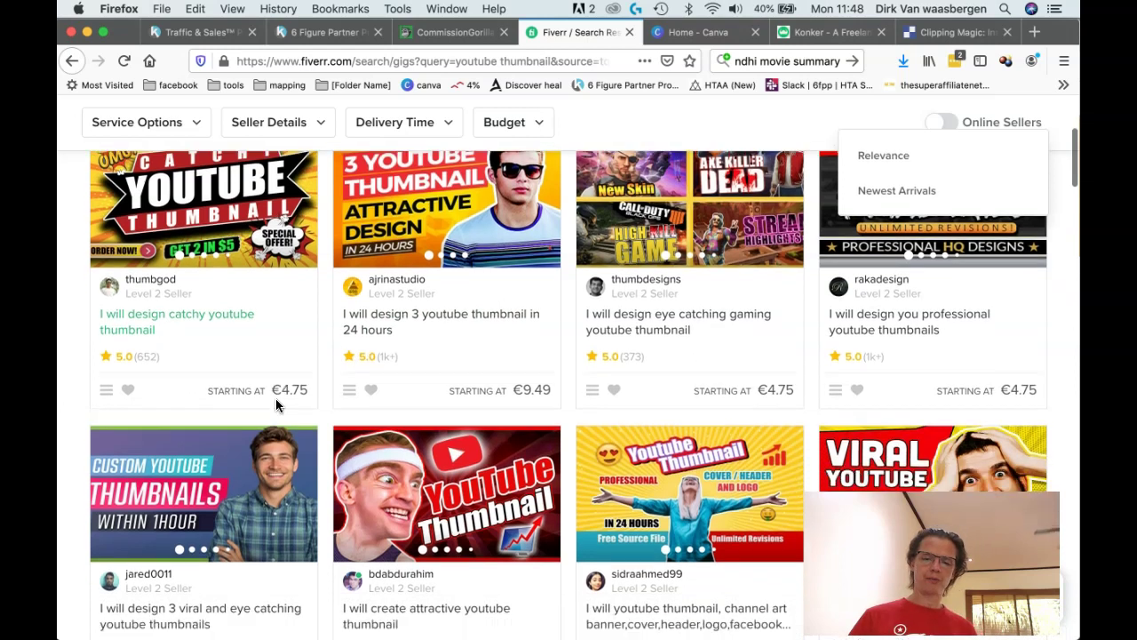
scroll(276, 405, down, 5)
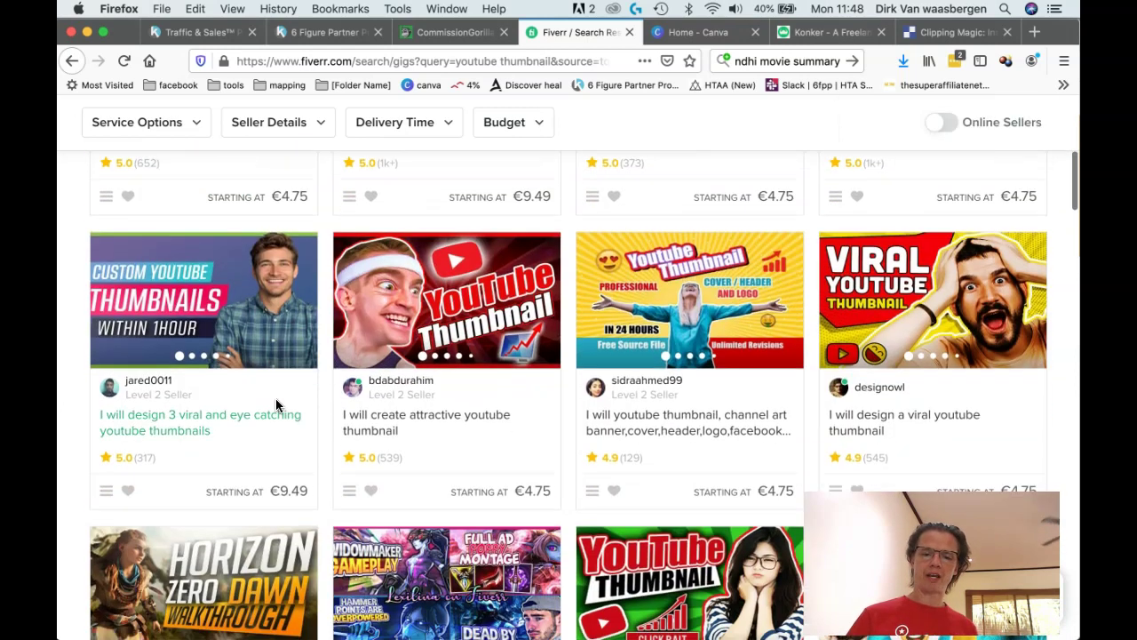
scroll(662, 362, down, 1)
scroll(662, 363, up, 2)
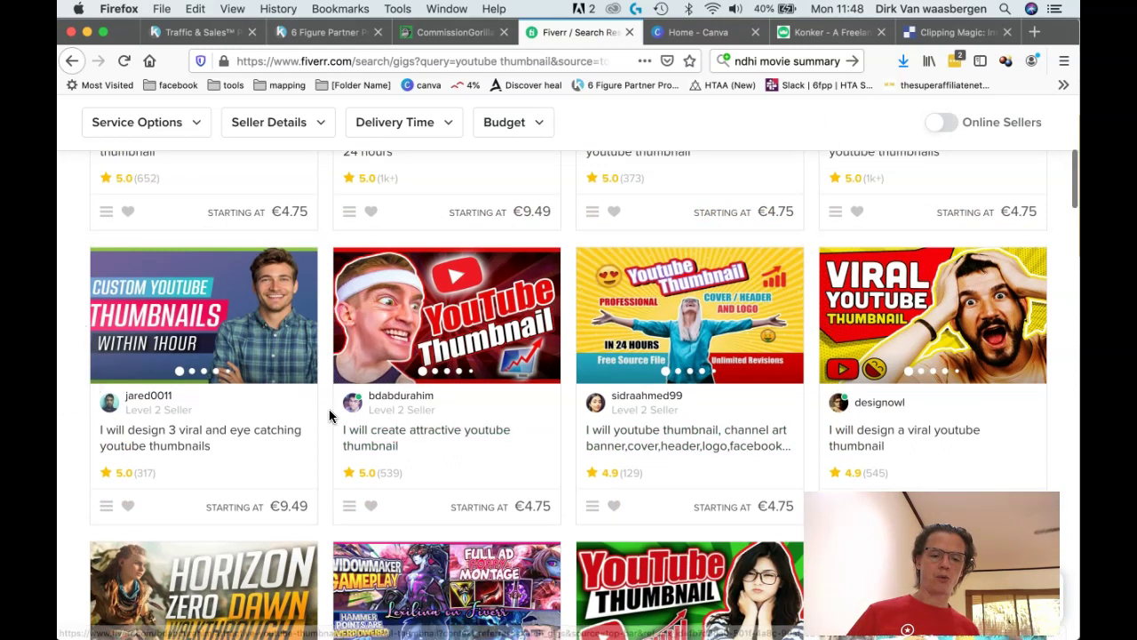
scroll(329, 415, down, 3)
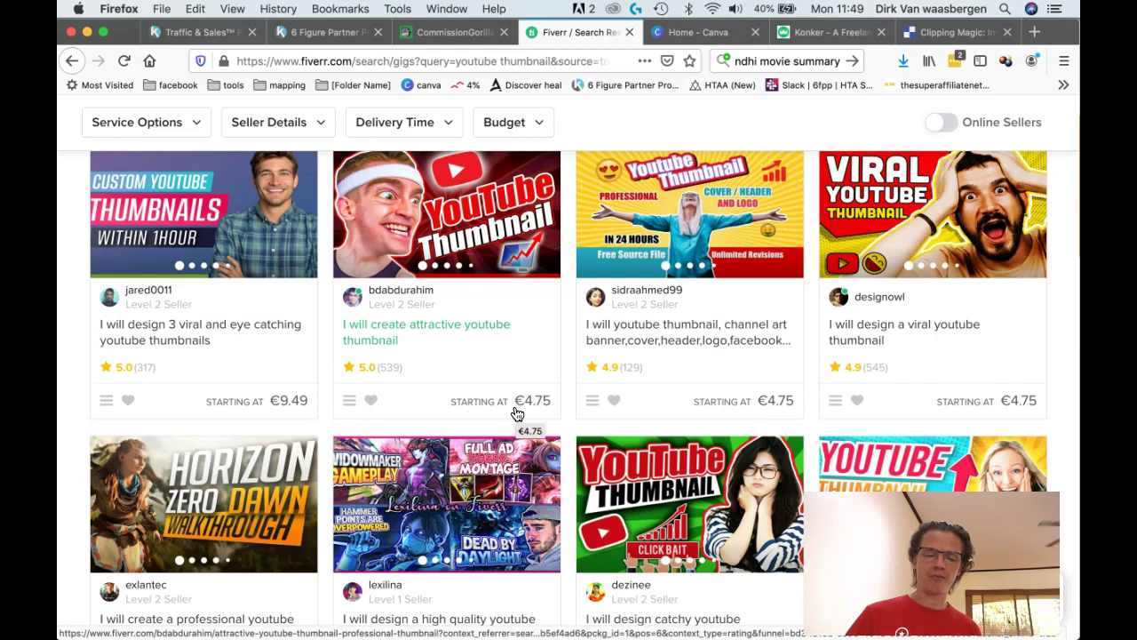
scroll(517, 414, down, 5)
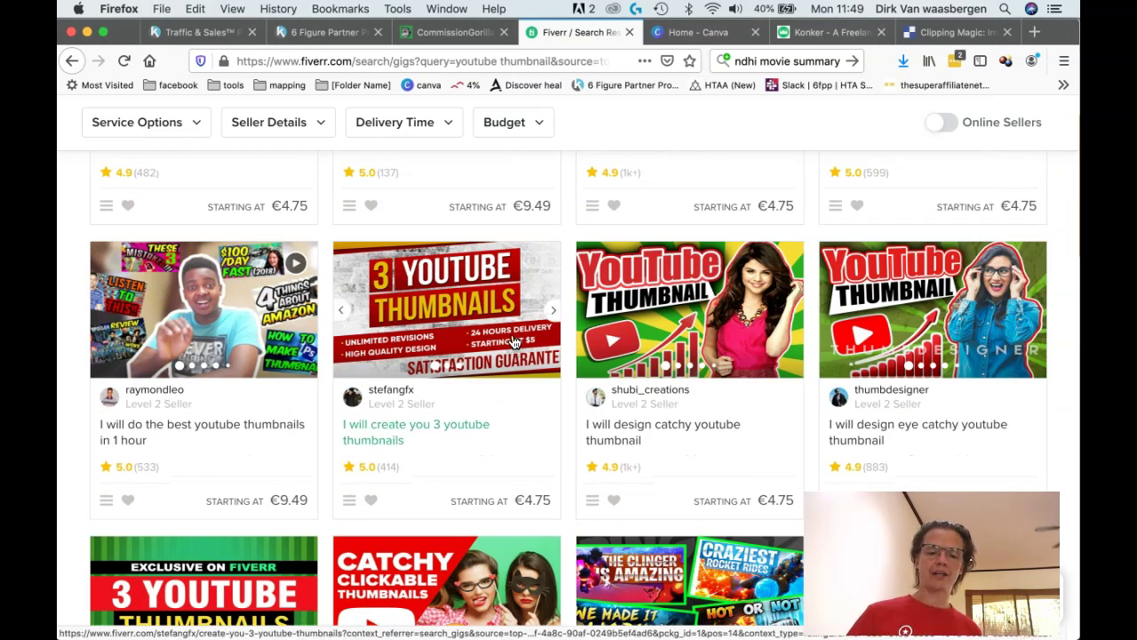
- Open the "I will design catchy youtube thumbnail" service picturing a woman in pink and review its seller details and package comparison
click(716, 288)
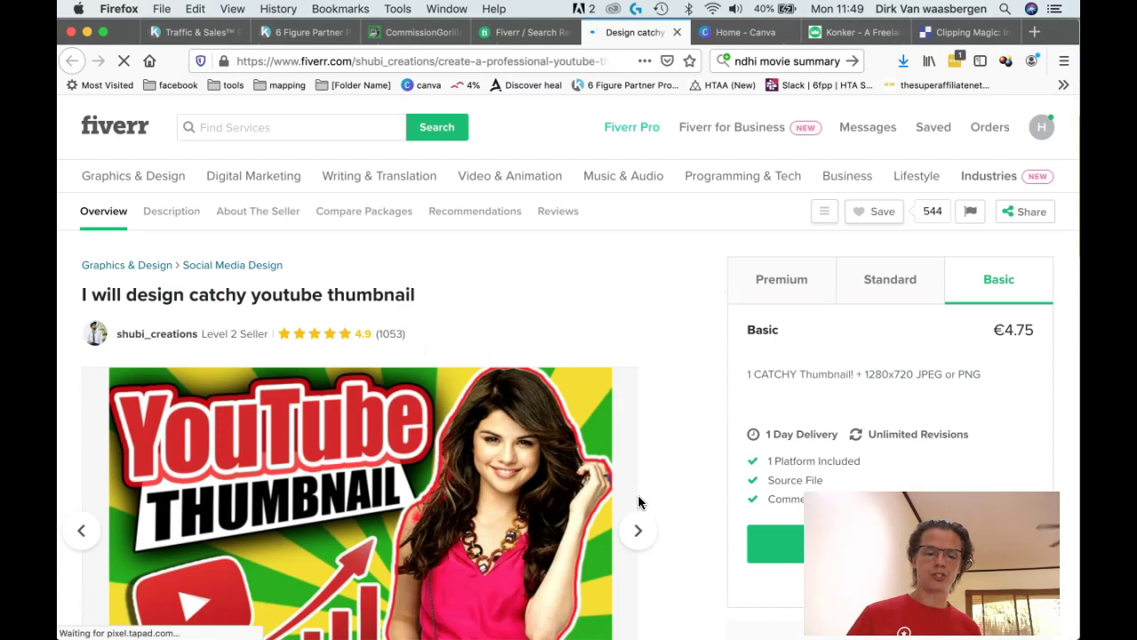
scroll(638, 500, down, 10)
scroll(638, 502, down, 5)
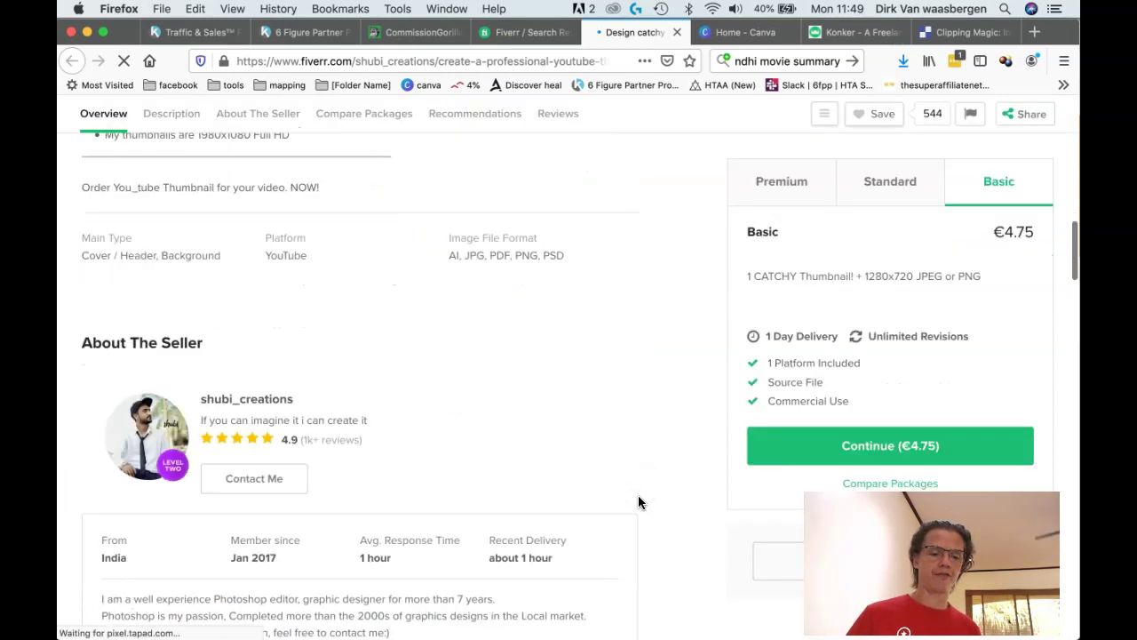
scroll(638, 495, down, 8)
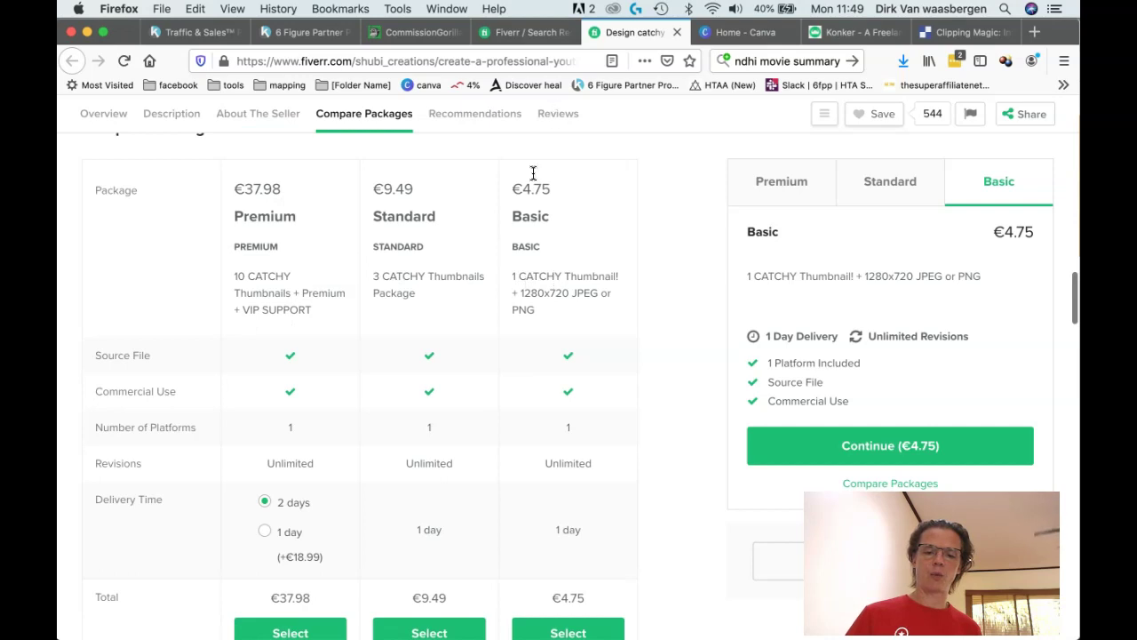
click(833, 439)
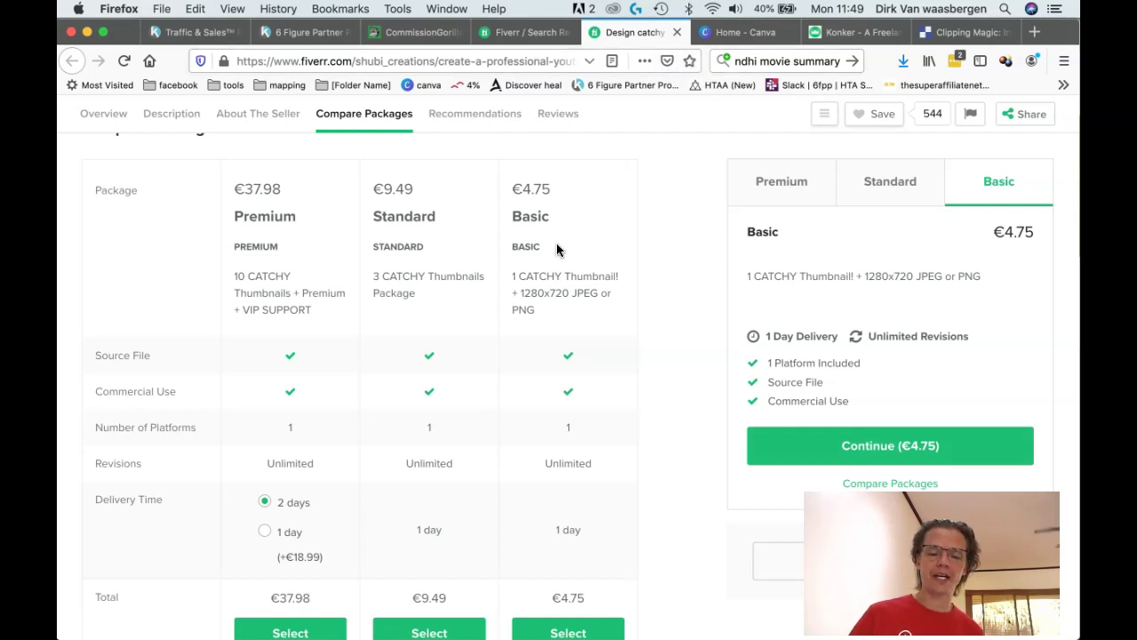
mouse_move(596, 636)
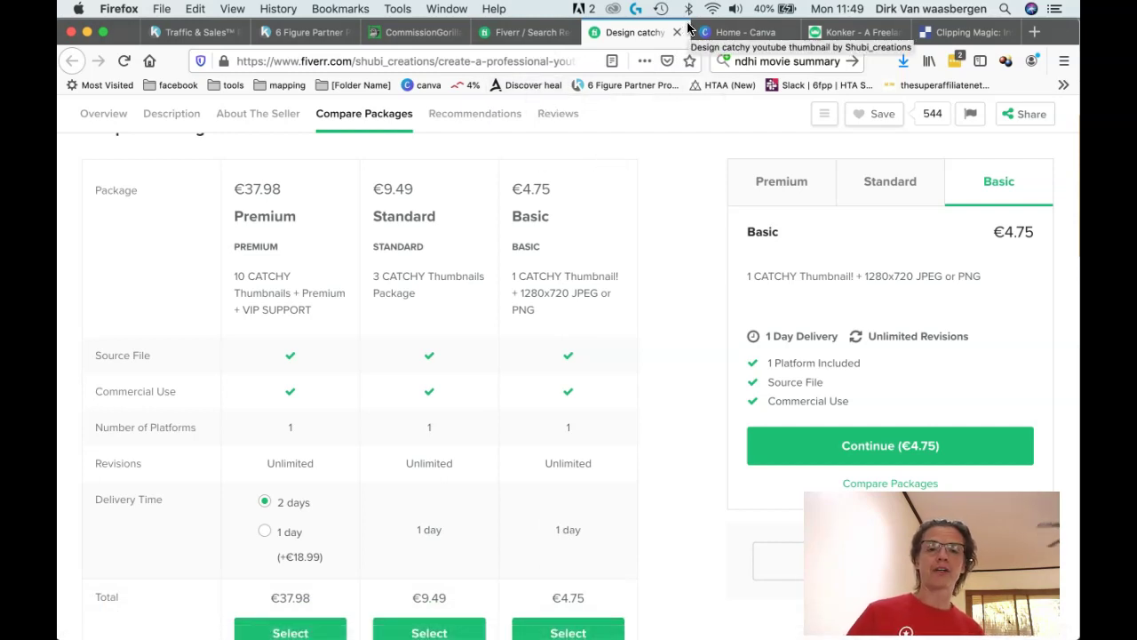
- Switch to the Konker site and look through its "thumbnail" search results
click(856, 34)
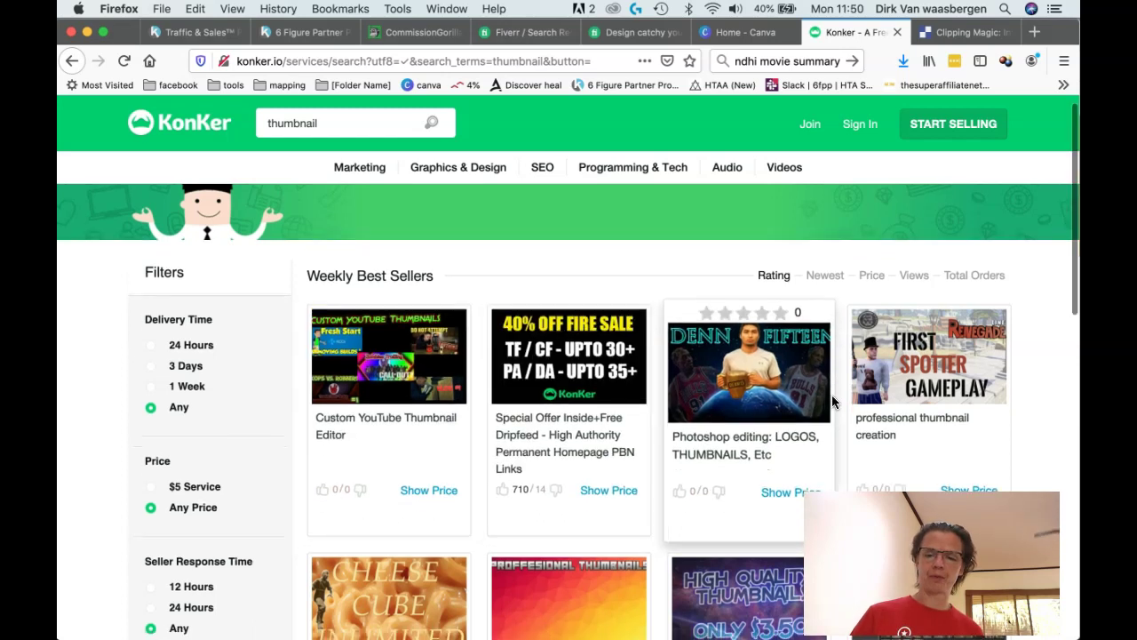
scroll(832, 401, down, 5)
scroll(832, 399, up, 6)
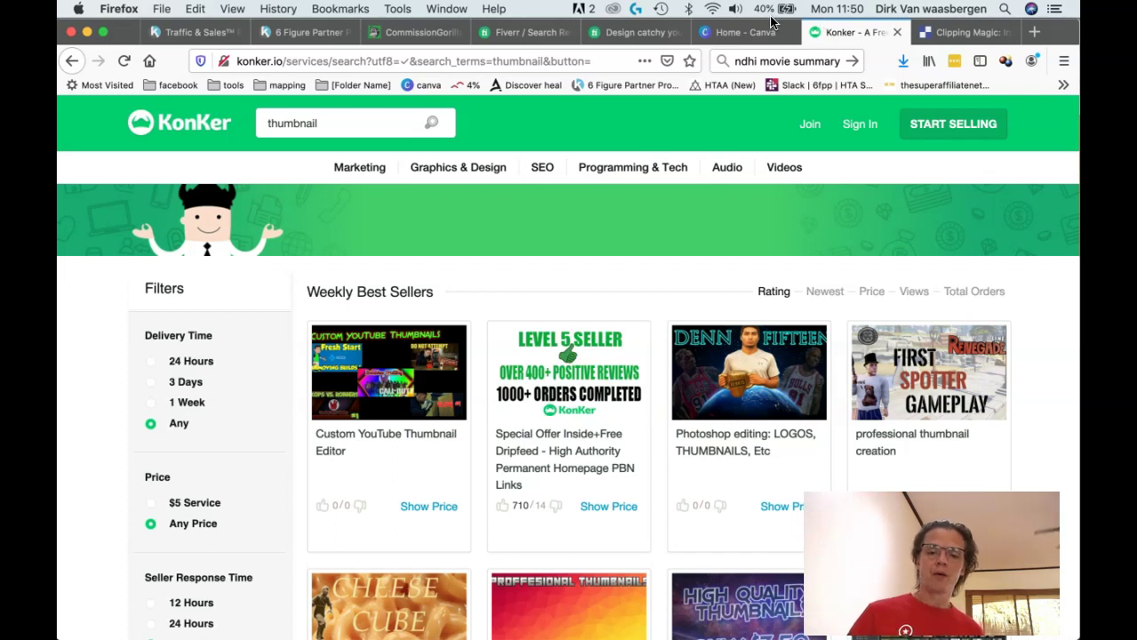
- Switch to Canva and search "youtube" to bring up the YouTube Thumbnail templates
click(734, 37)
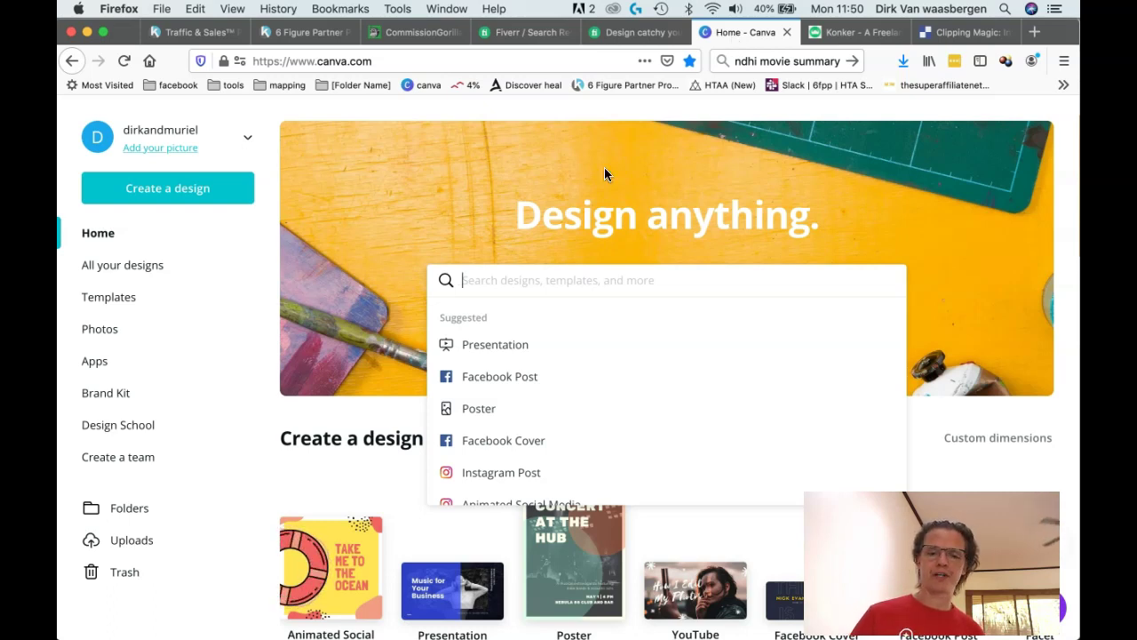
click(248, 382)
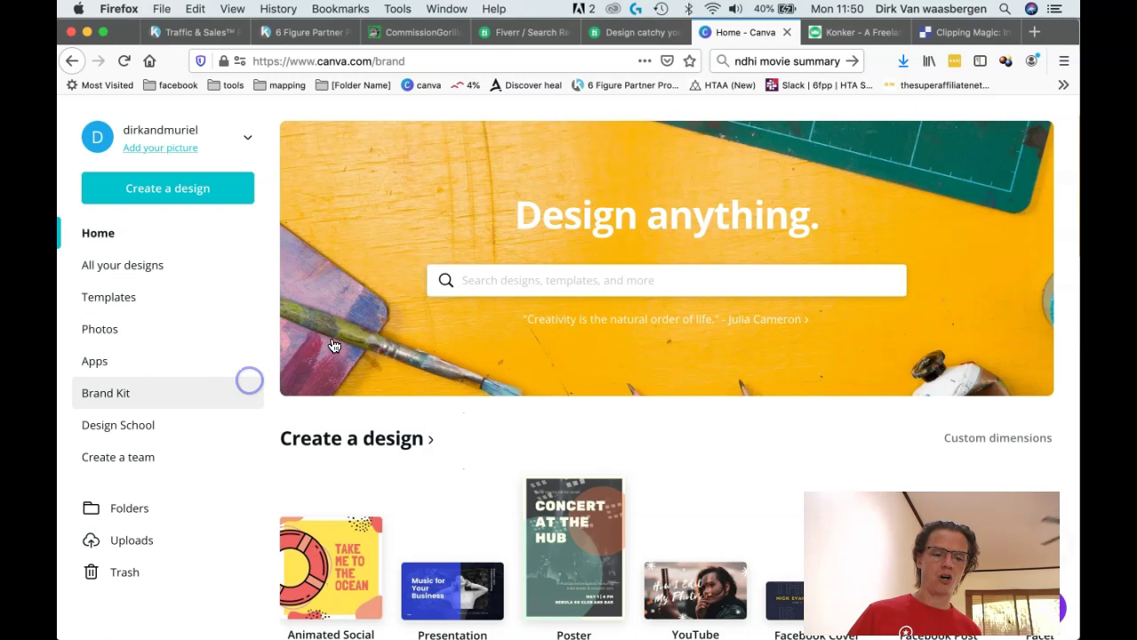
click(94, 232)
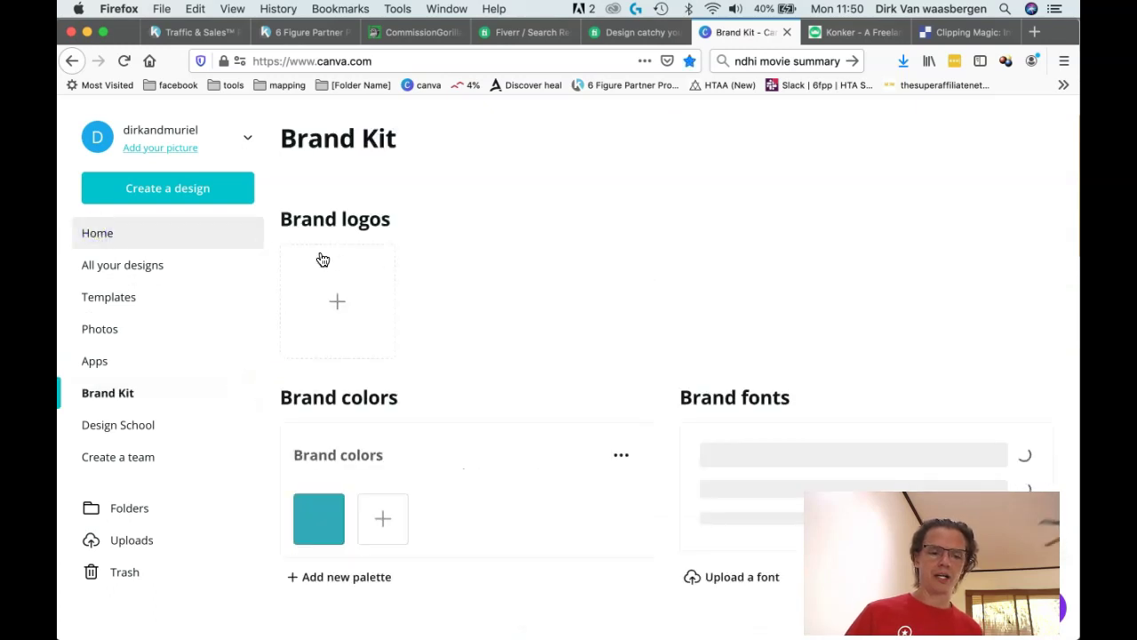
scroll(394, 313, down, 3)
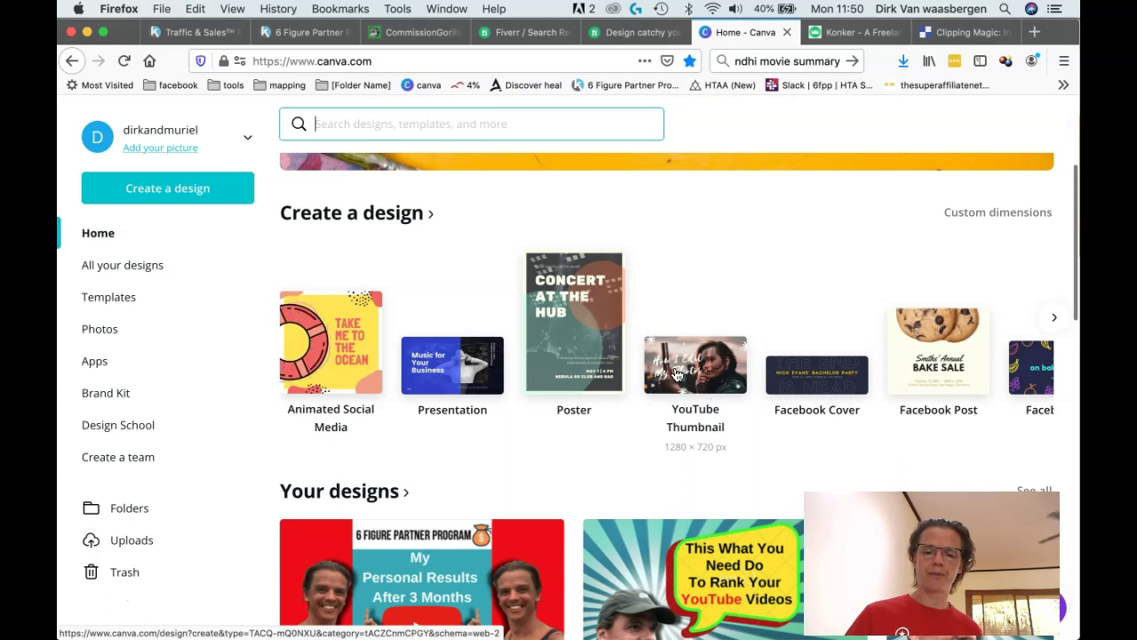
scroll(484, 177, up, 2)
click(484, 211)
text(youtube)
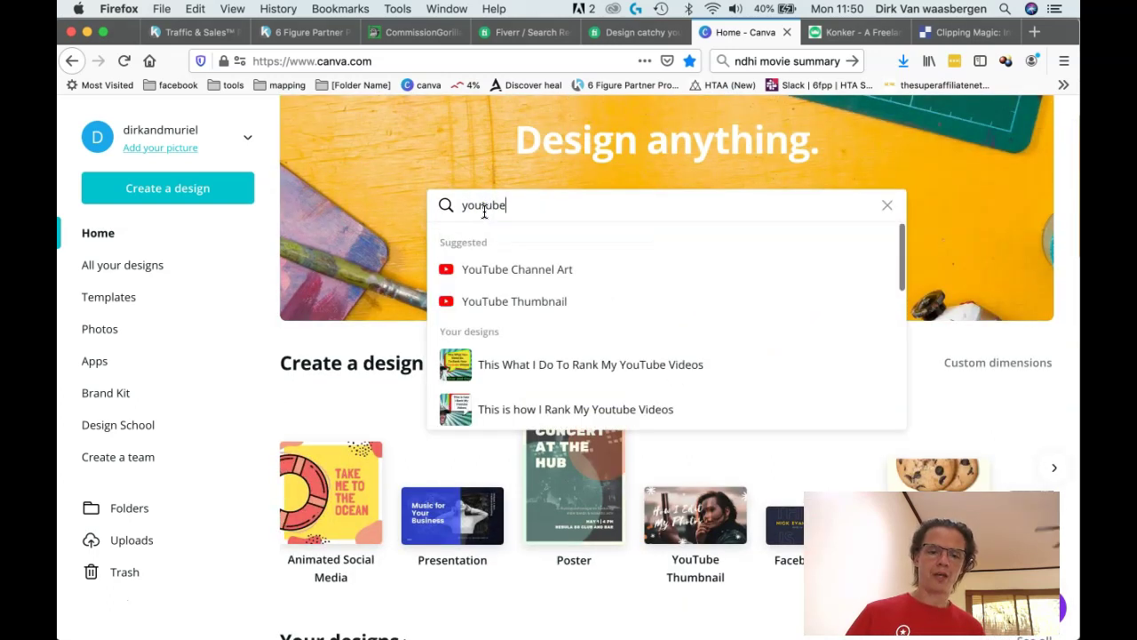
click(491, 308)
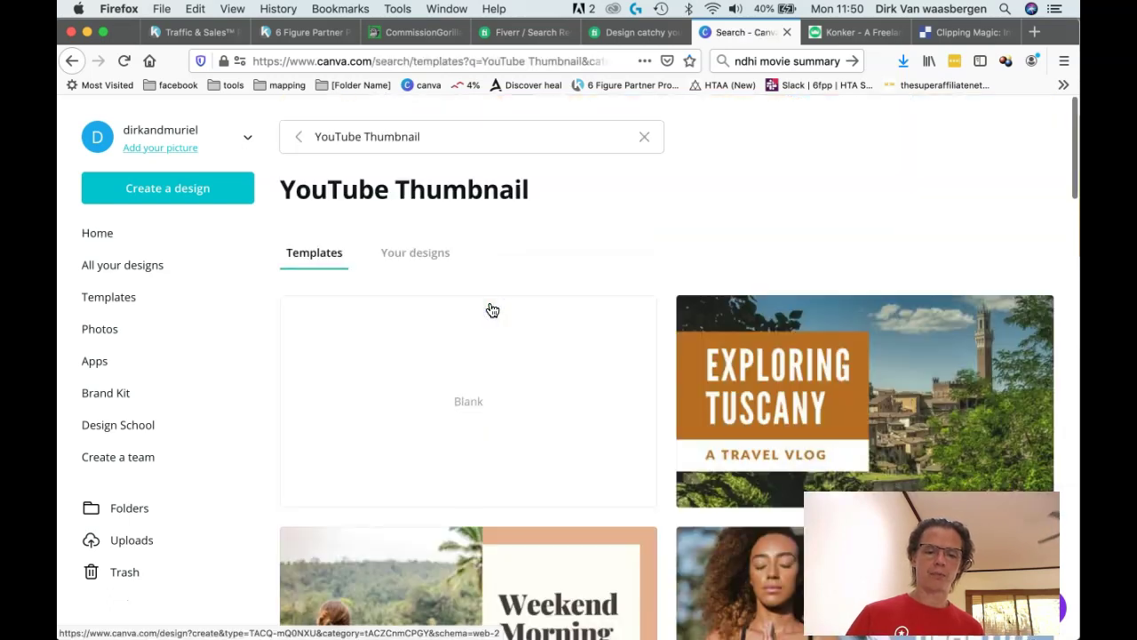
- Browse the YouTube Thumbnail templates and open the "Exploring Tuscany" travel vlog template for editing
scroll(492, 309, down, 10)
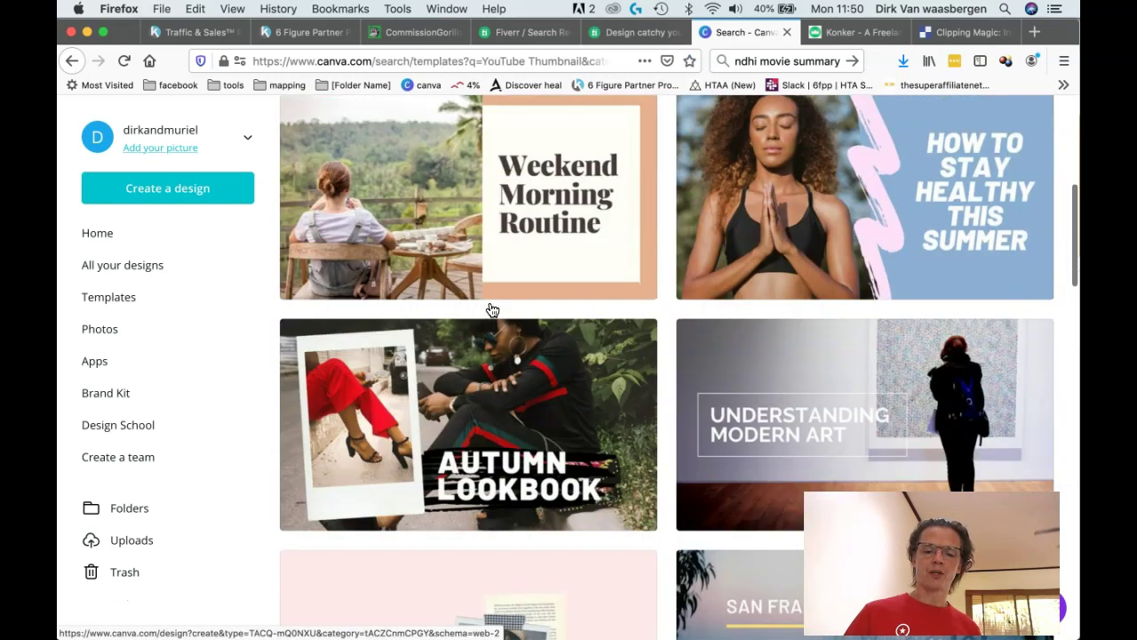
scroll(492, 309, down, 15)
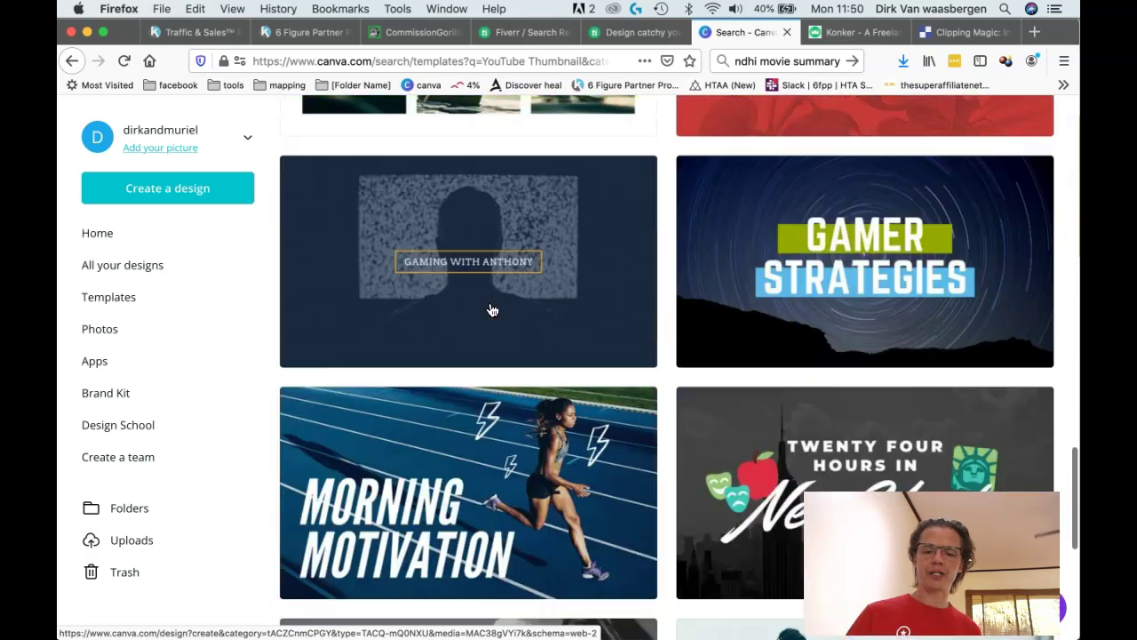
scroll(492, 310, down, 10)
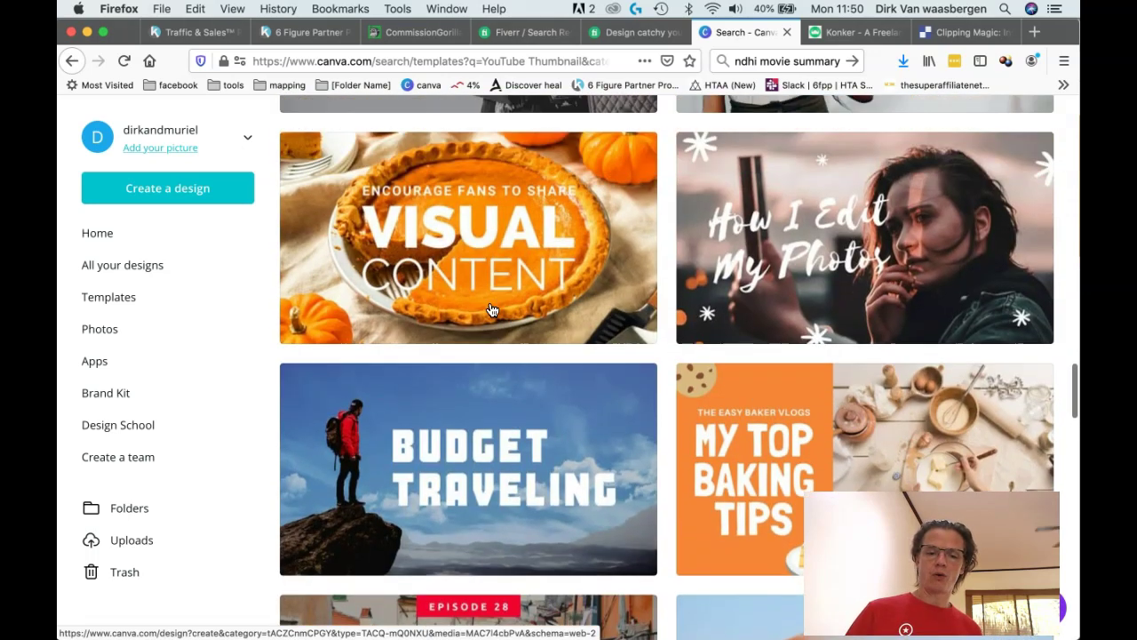
scroll(493, 309, up, 20)
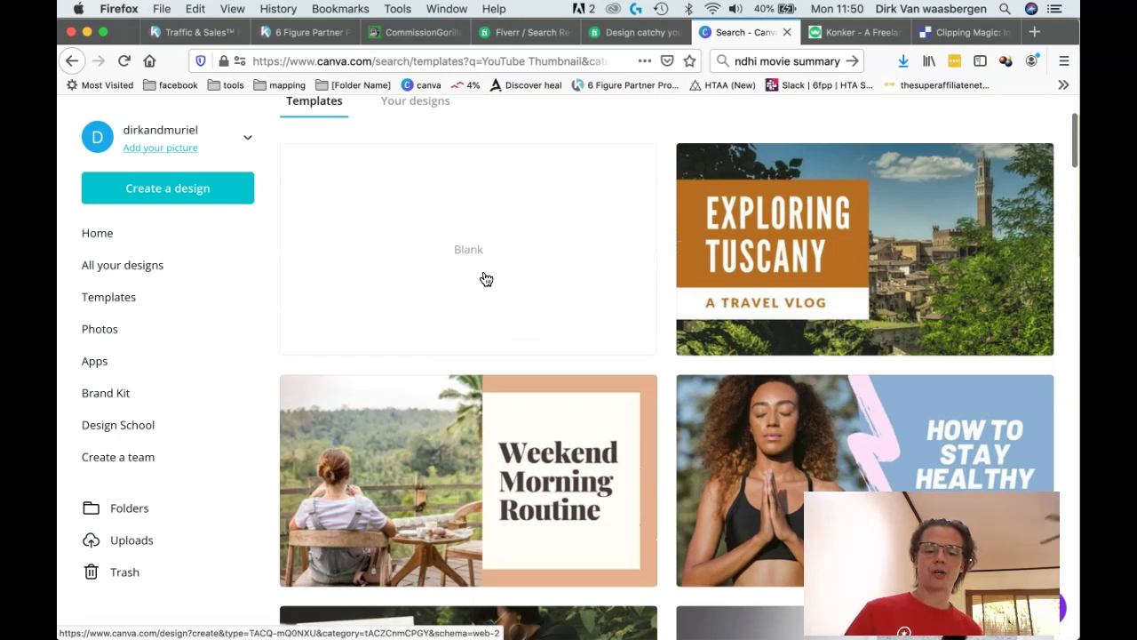
click(858, 275)
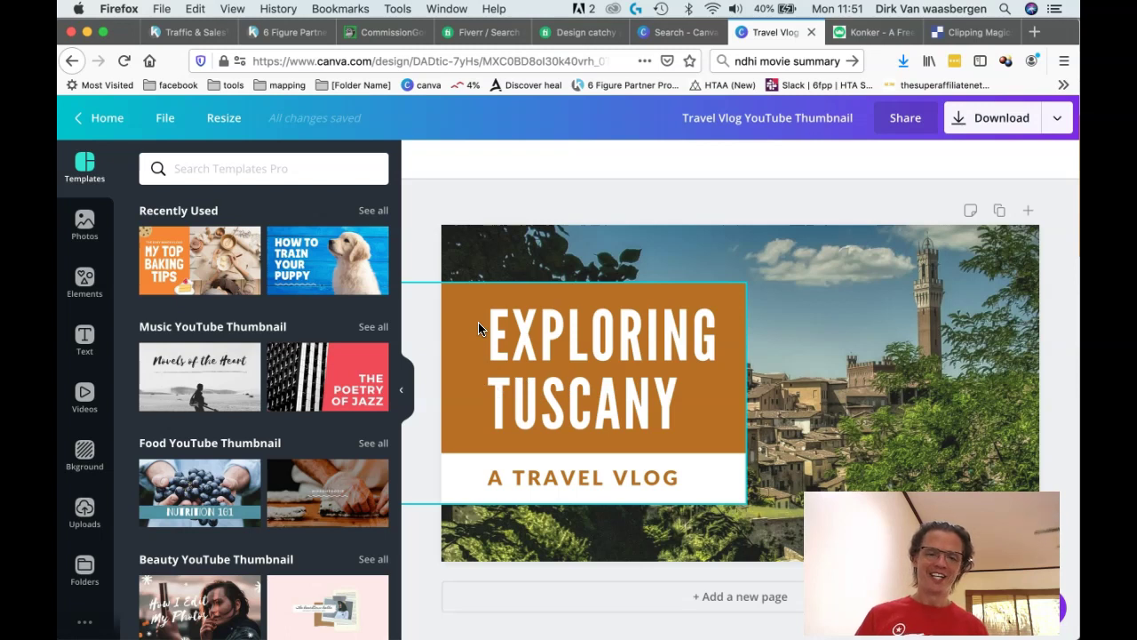
- Recolor the orange box behind the "Exploring Tuscany" title with the teal brand color
click(727, 411)
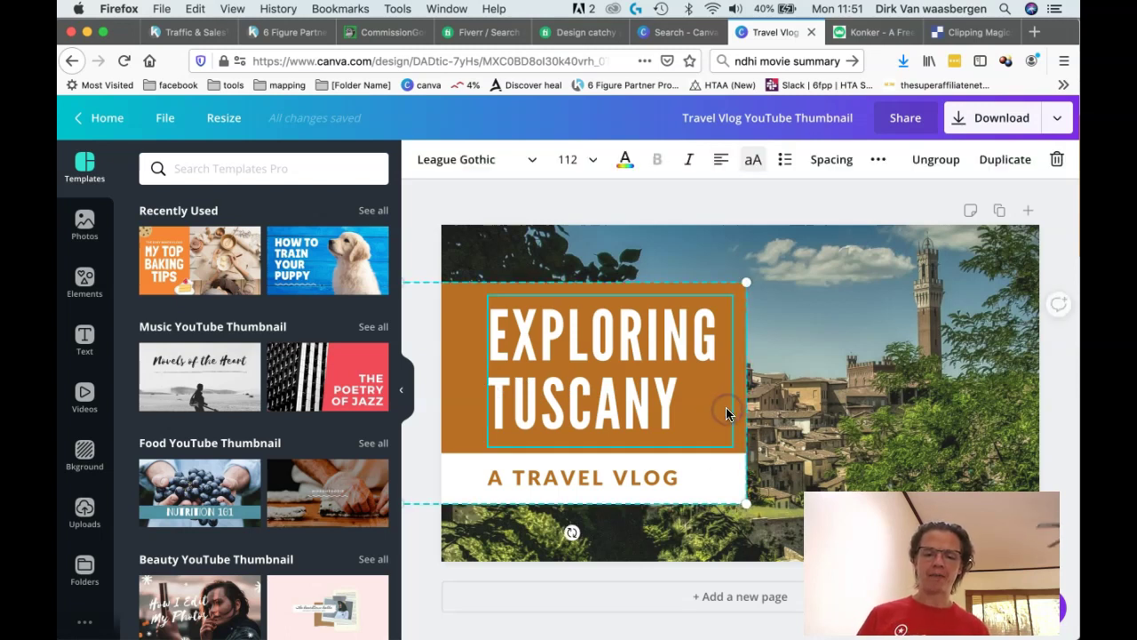
click(448, 340)
click(420, 162)
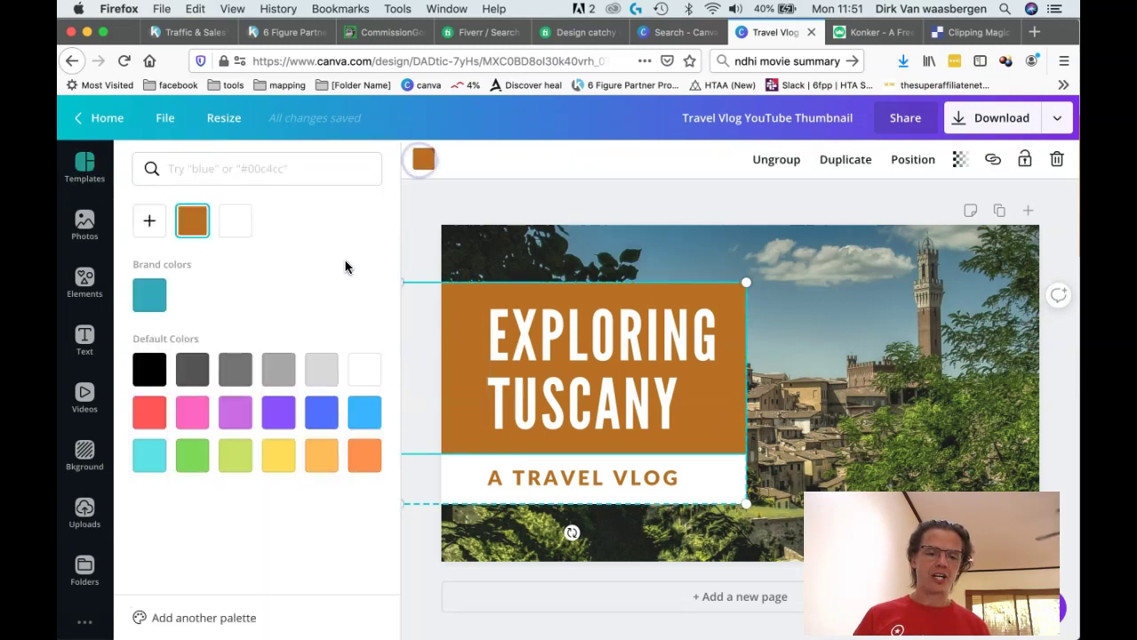
click(142, 302)
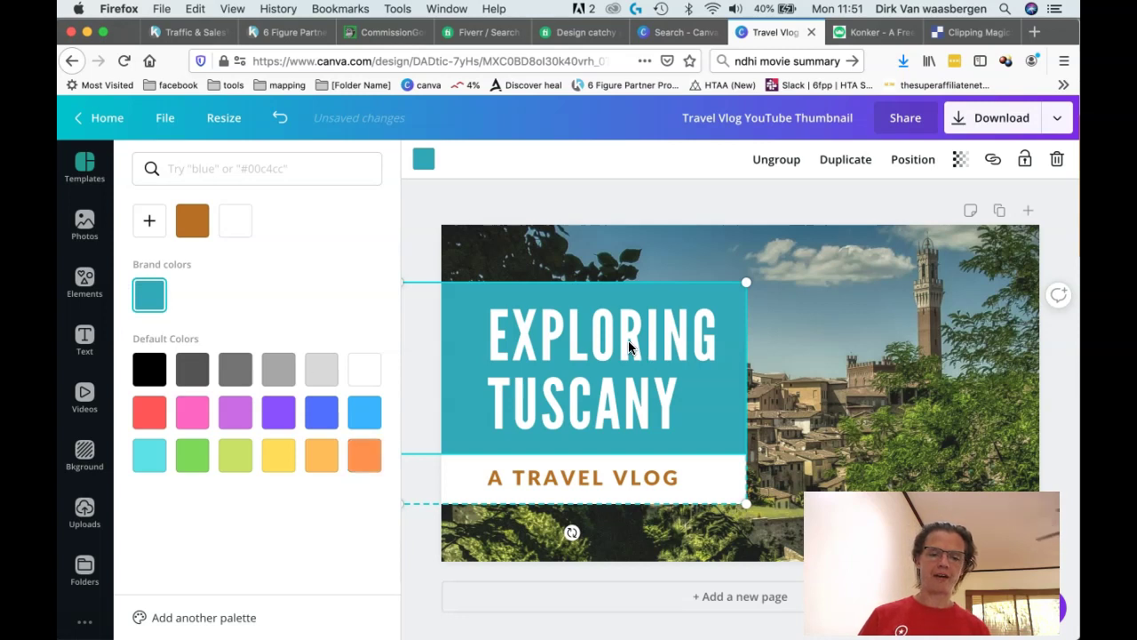
- Upload the IMG_1492 cut-out portrait PNG from the Downloads folder to Canva and look through the uploaded images
click(927, 367)
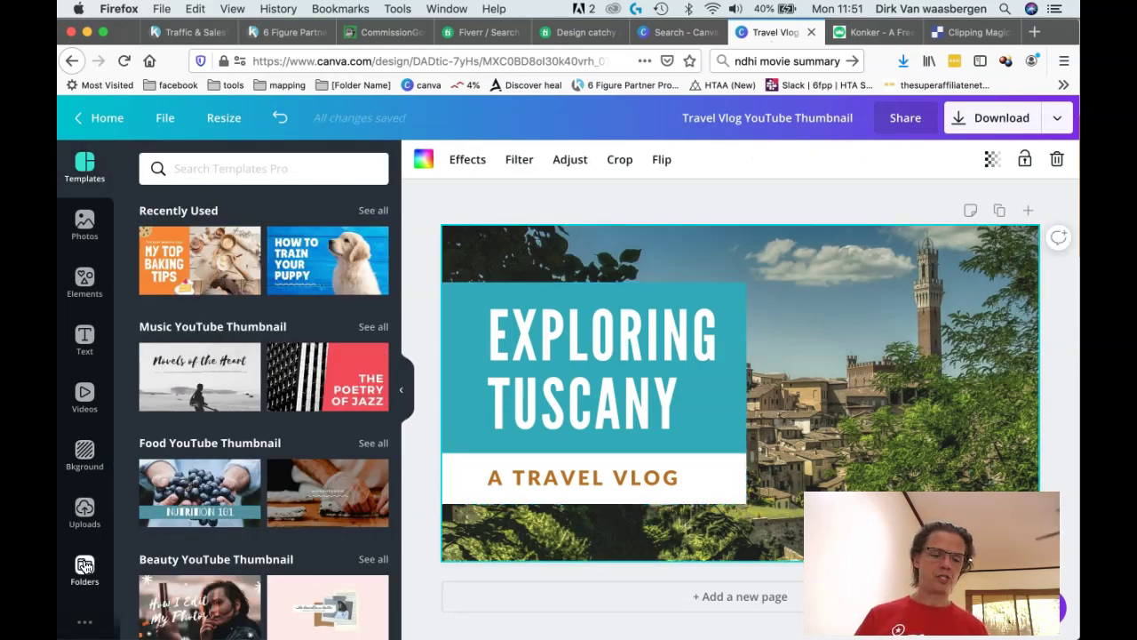
click(86, 513)
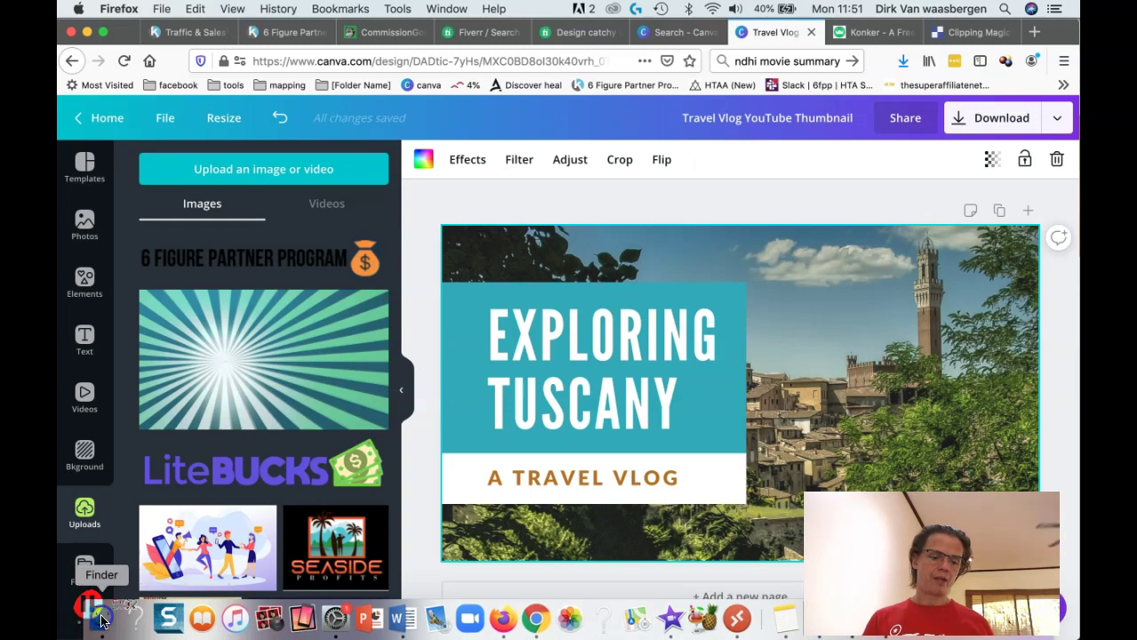
click(100, 619)
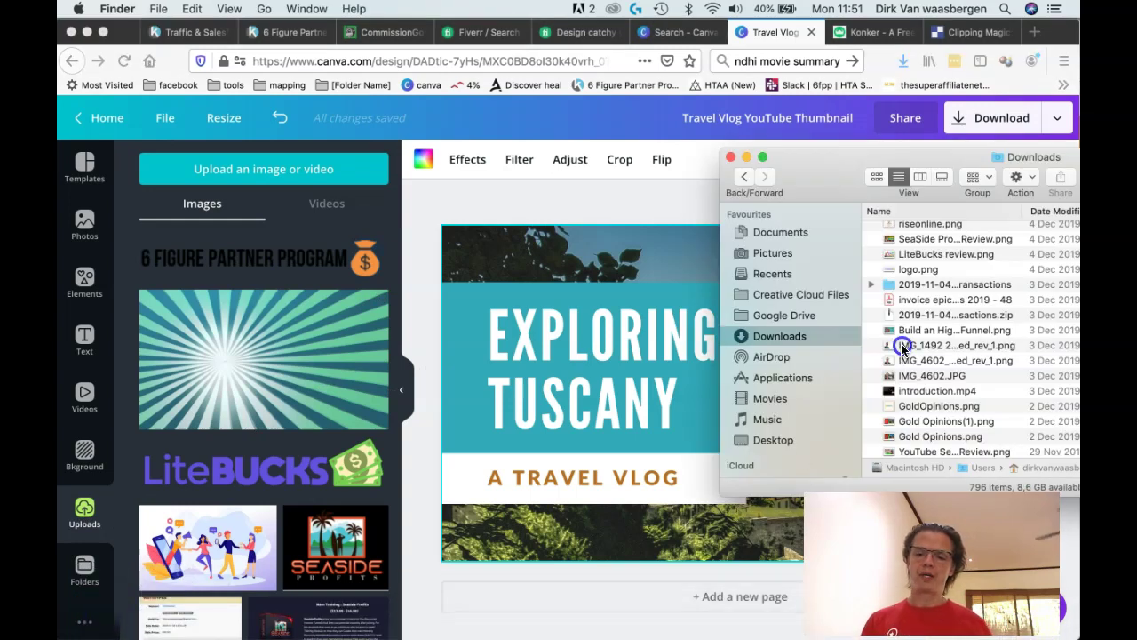
click(902, 347)
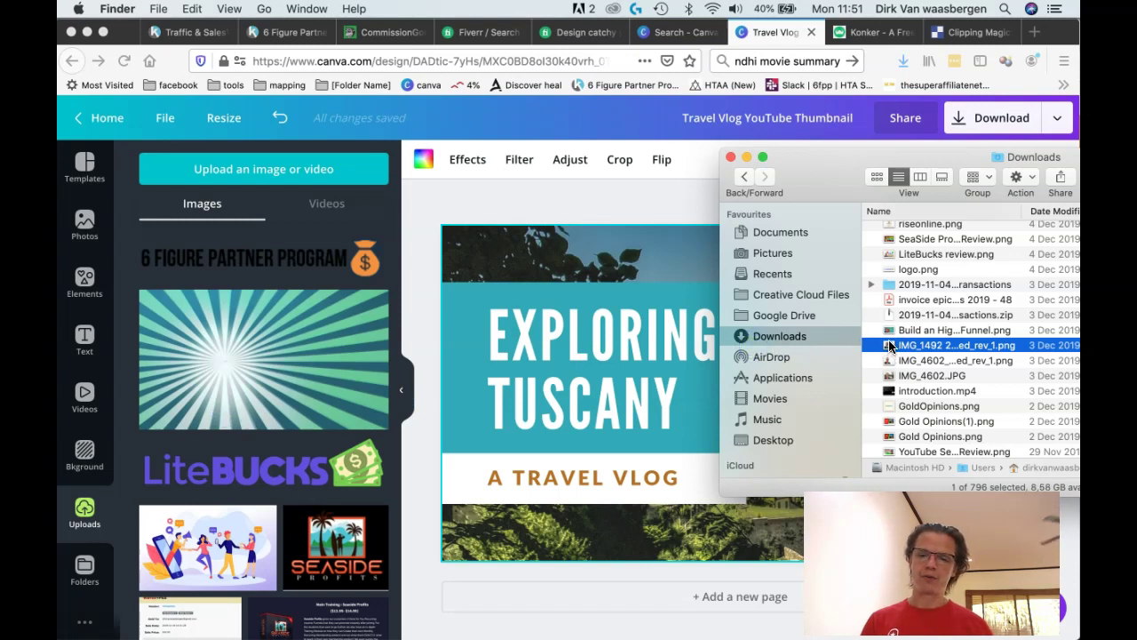
drag(891, 344, 208, 313)
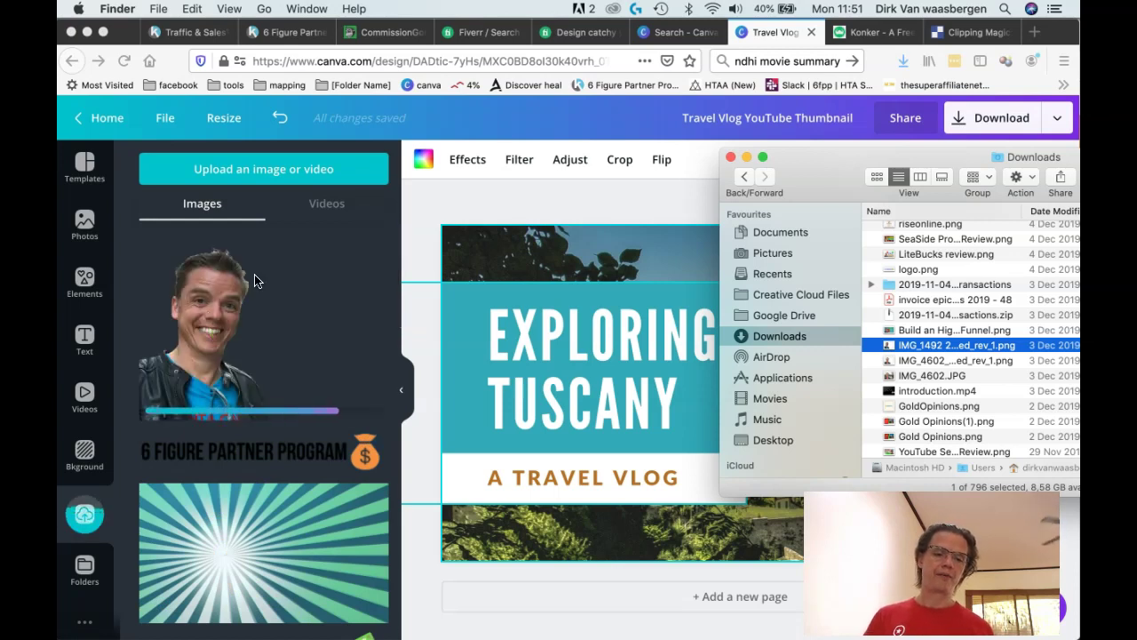
scroll(236, 335, down, 3)
scroll(236, 340, down, 10)
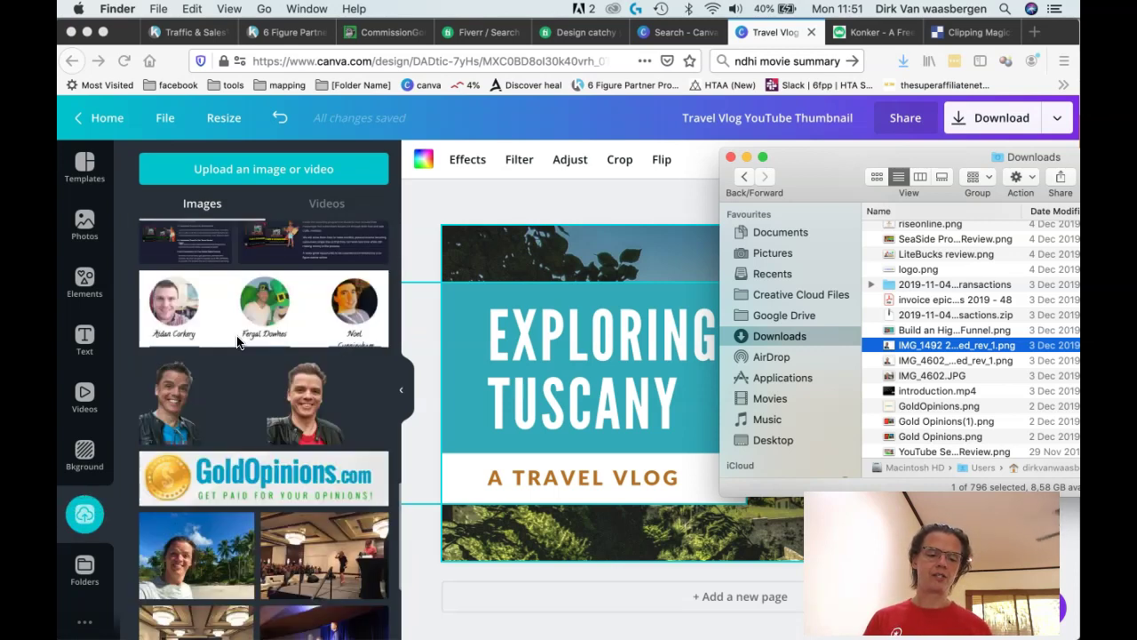
scroll(236, 342, down, 10)
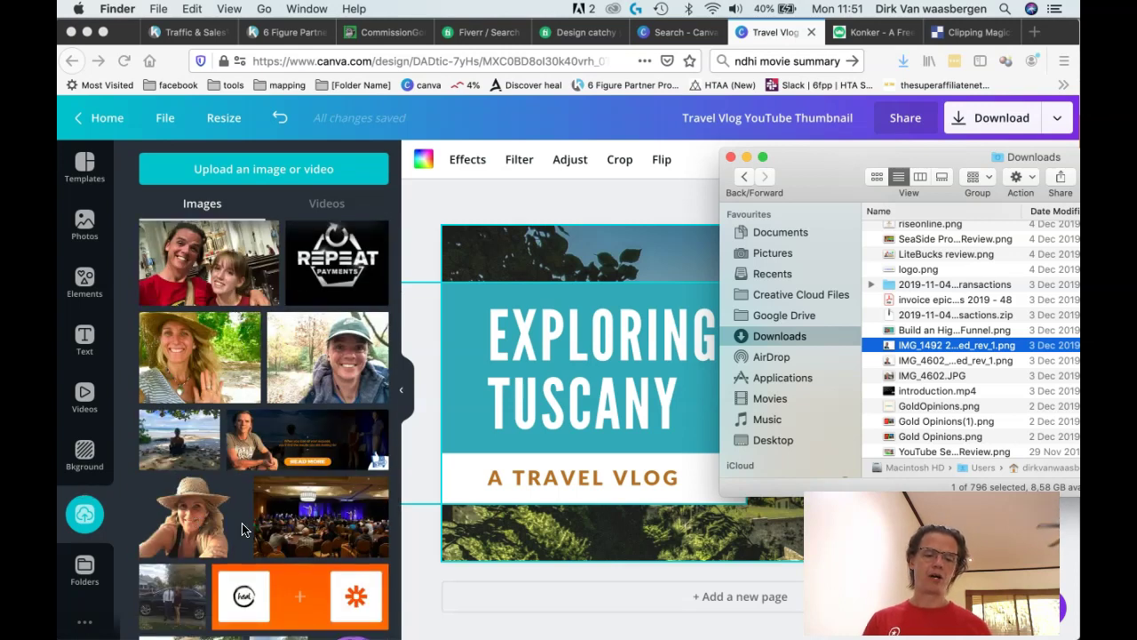
- Switch to Clipping Magic, upload IMG_4602.JPG from the Downloads folder for background removal, and dismiss the image size notice
click(977, 33)
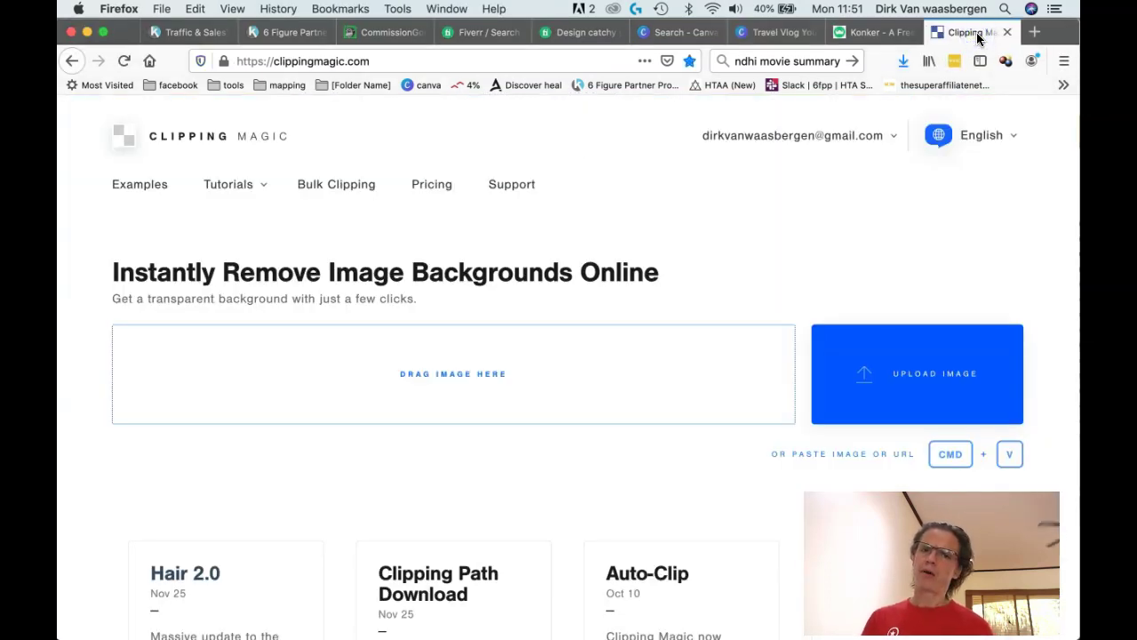
mouse_move(622, 636)
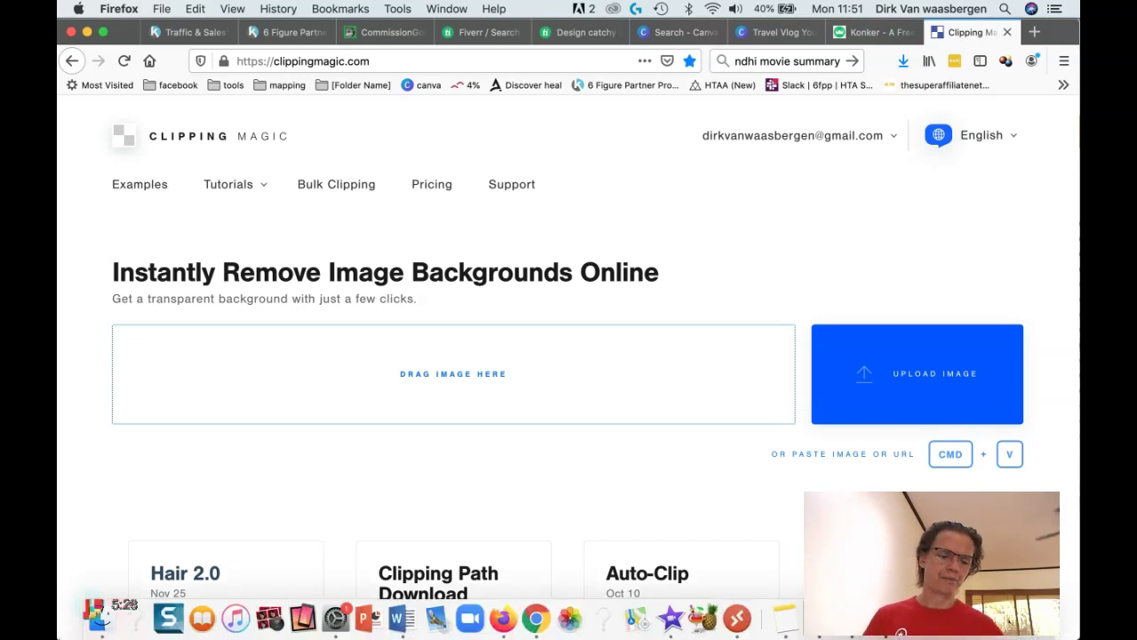
click(93, 620)
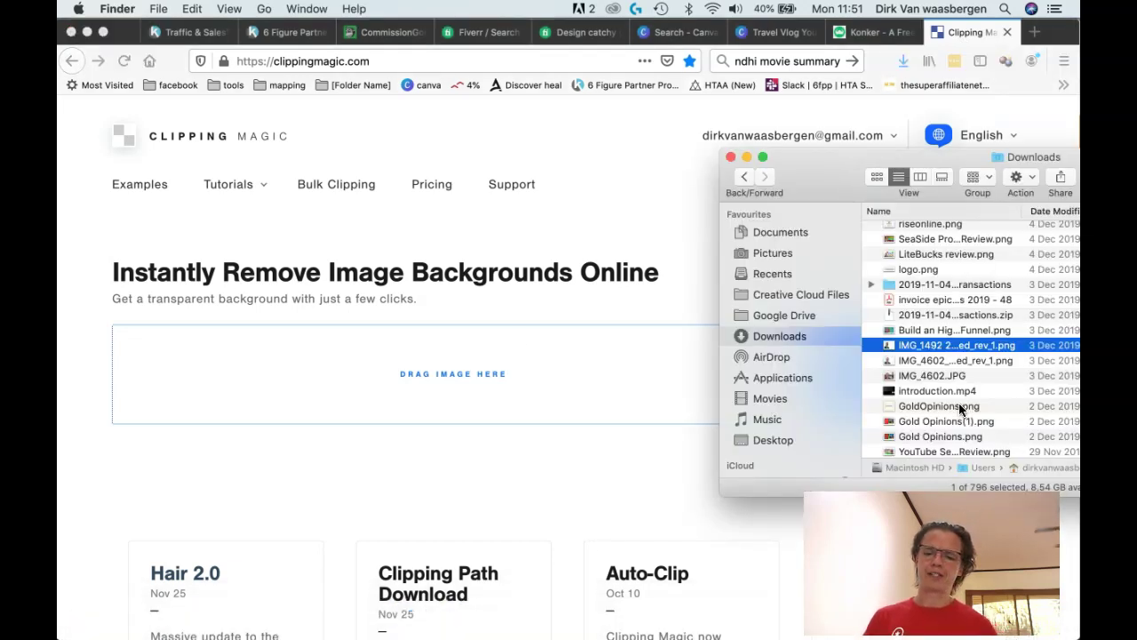
drag(900, 376, 400, 366)
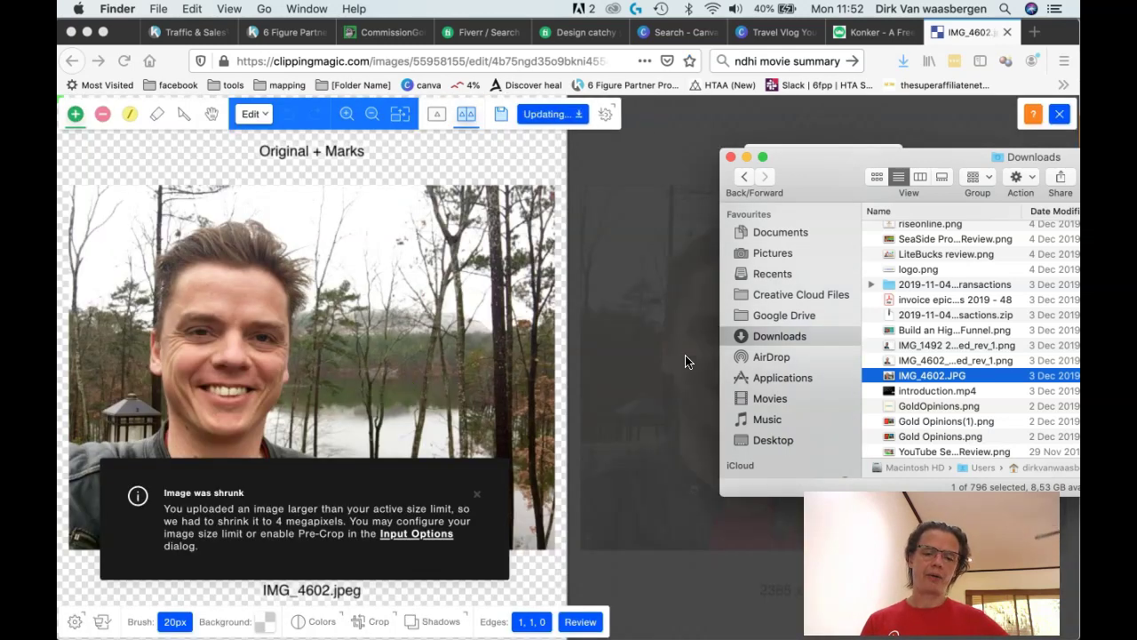
click(660, 217)
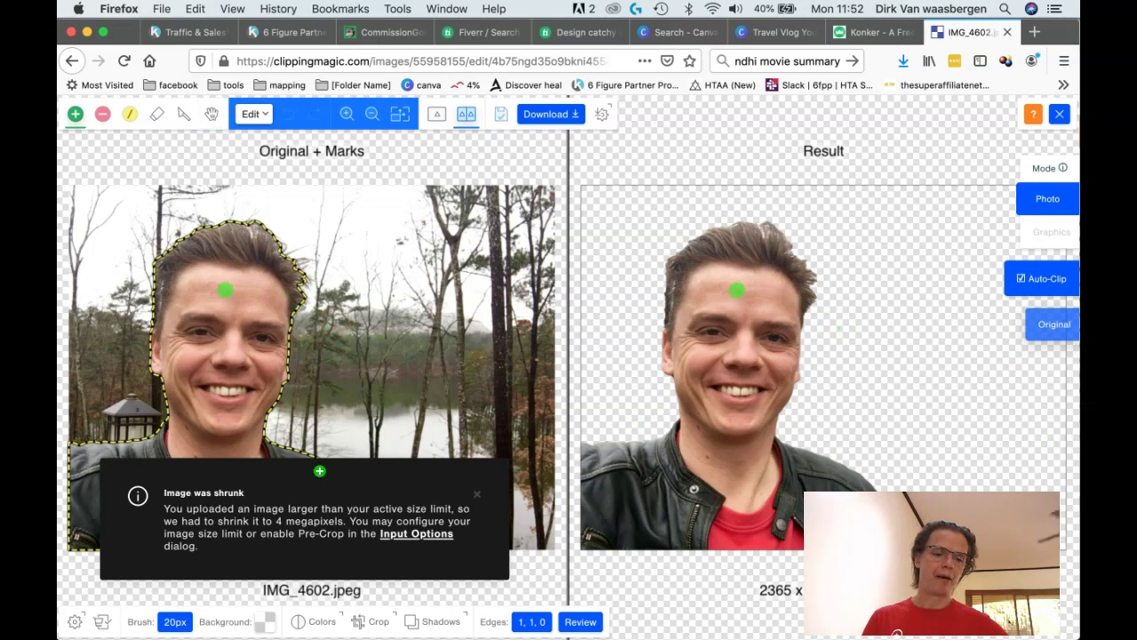
click(480, 495)
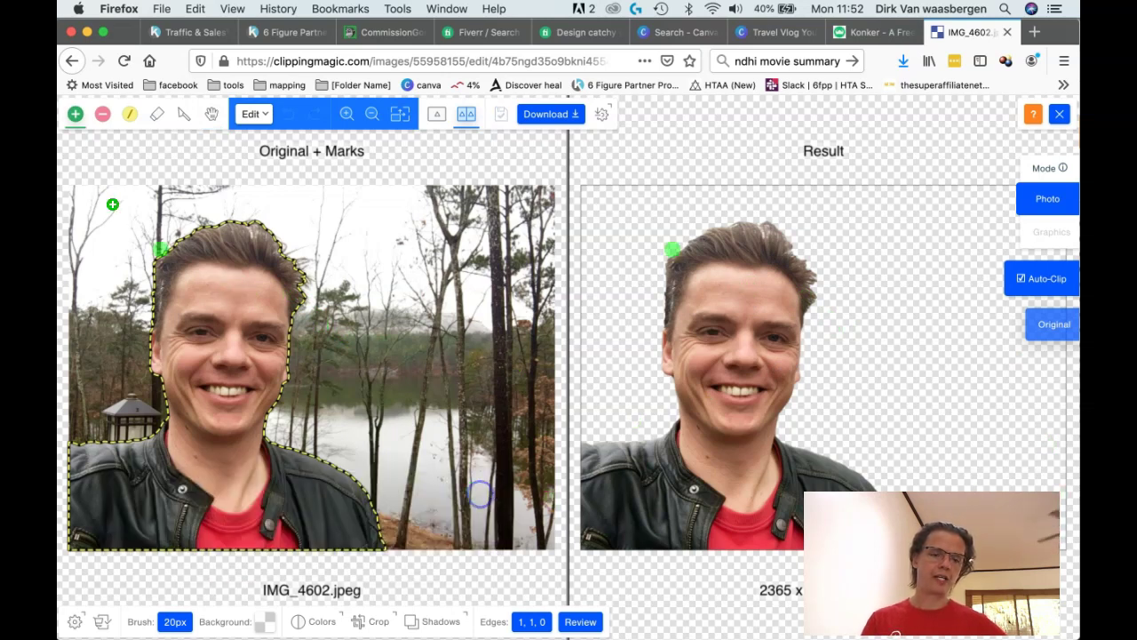
- Mark the man's face as area to keep and draw a removal stroke through the background around his head
click(369, 275)
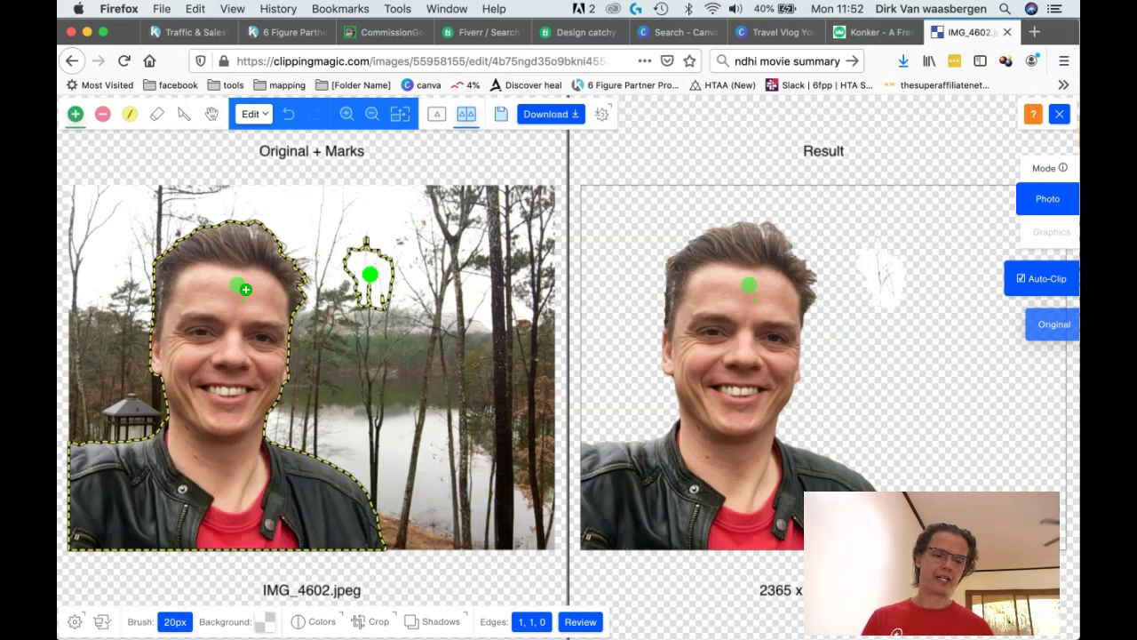
click(289, 113)
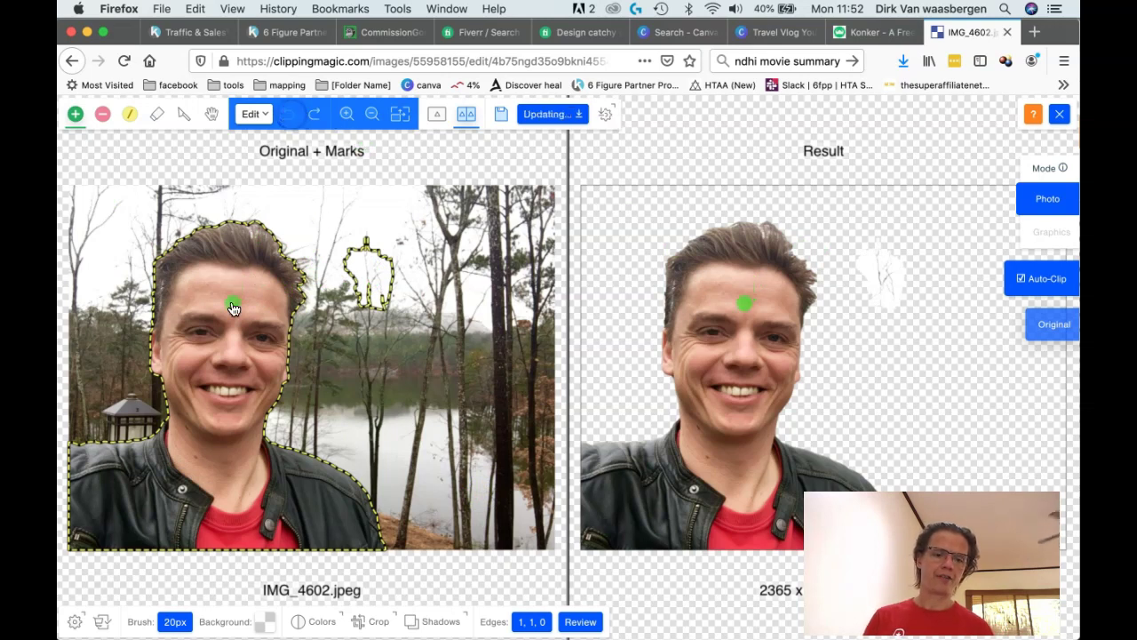
drag(233, 303, 229, 368)
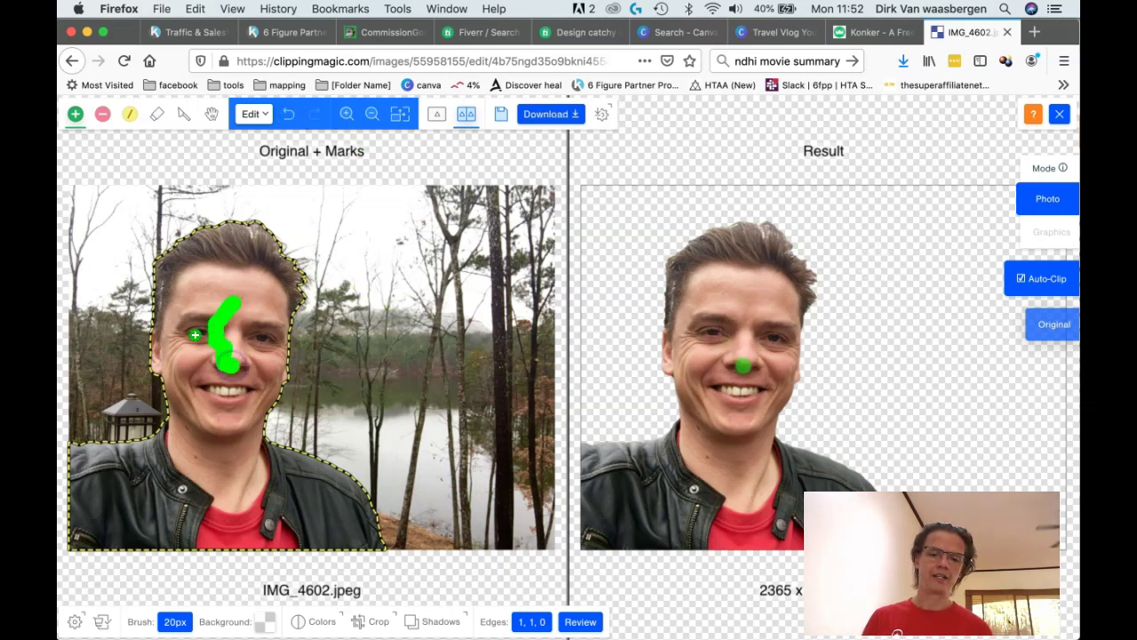
click(103, 122)
mouse_move(93, 304)
mouse_down()
mouse_move(218, 214)
mouse_move(327, 230)
mouse_move(369, 348)
mouse_up()
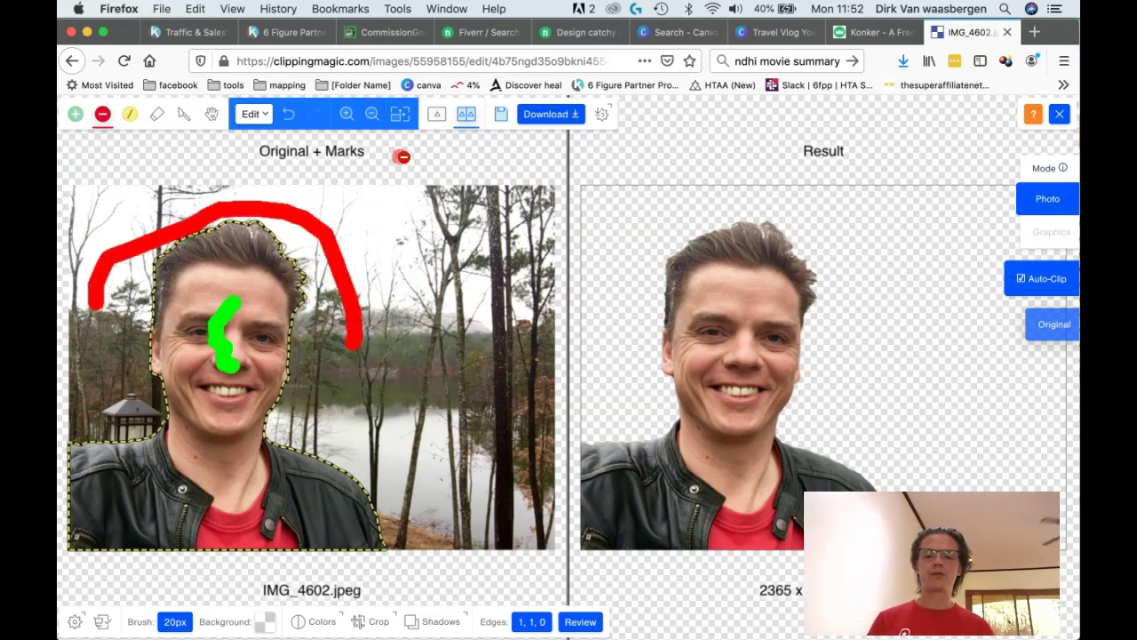
- Switch back to the Travel Vlog YouTube Thumbnail design in Canva and open its download options
mouse_move(424, 638)
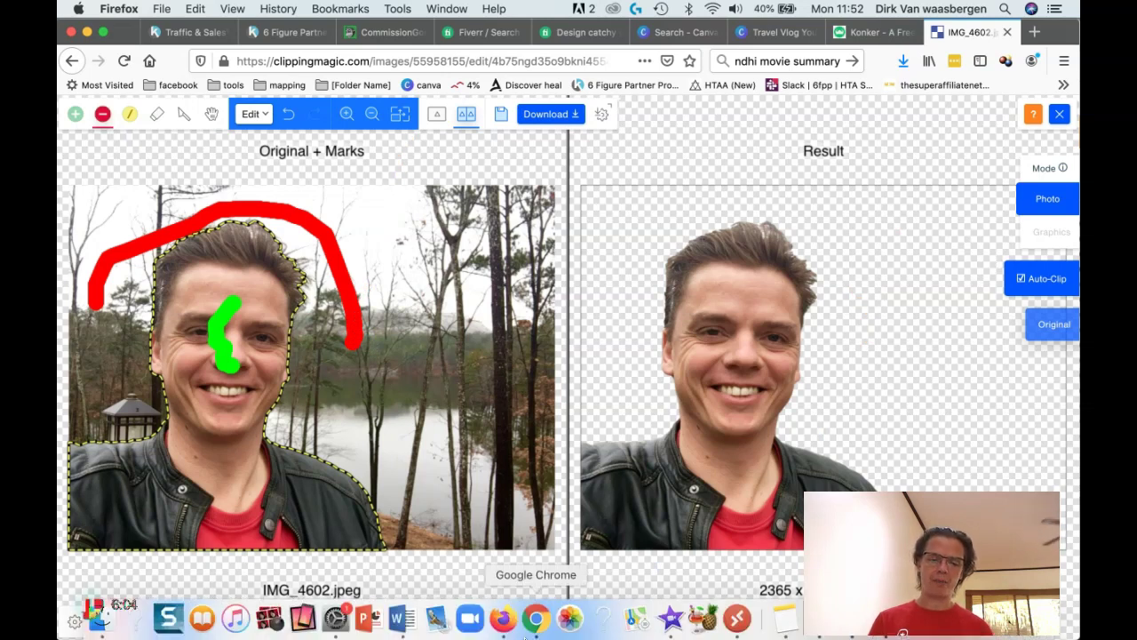
click(778, 36)
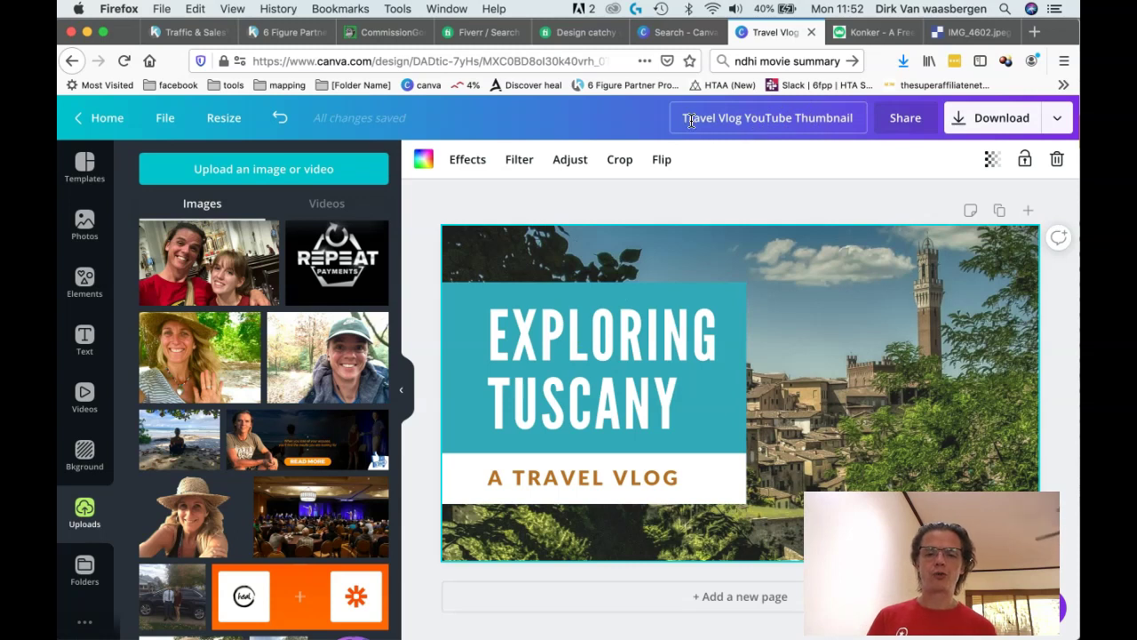
click(981, 117)
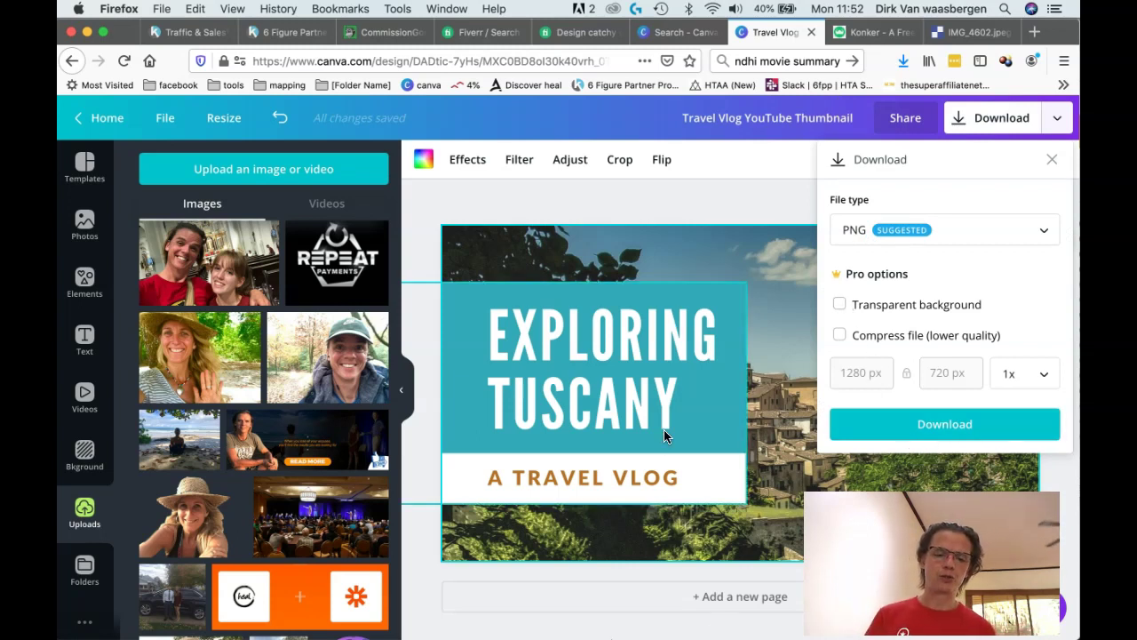
mouse_move(502, 634)
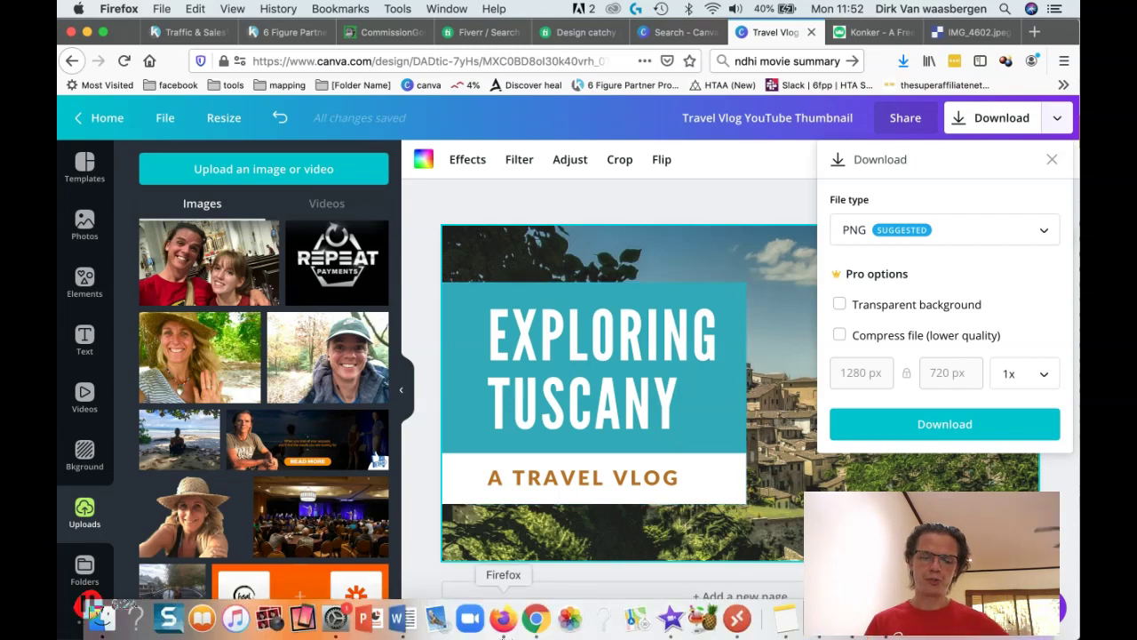
- Switch to Chrome to examine the video thumbnails on the FreedomLifestylesAcademy YouTube channel, and return to the Travel Vlog thumbnail design in Firefox
click(536, 618)
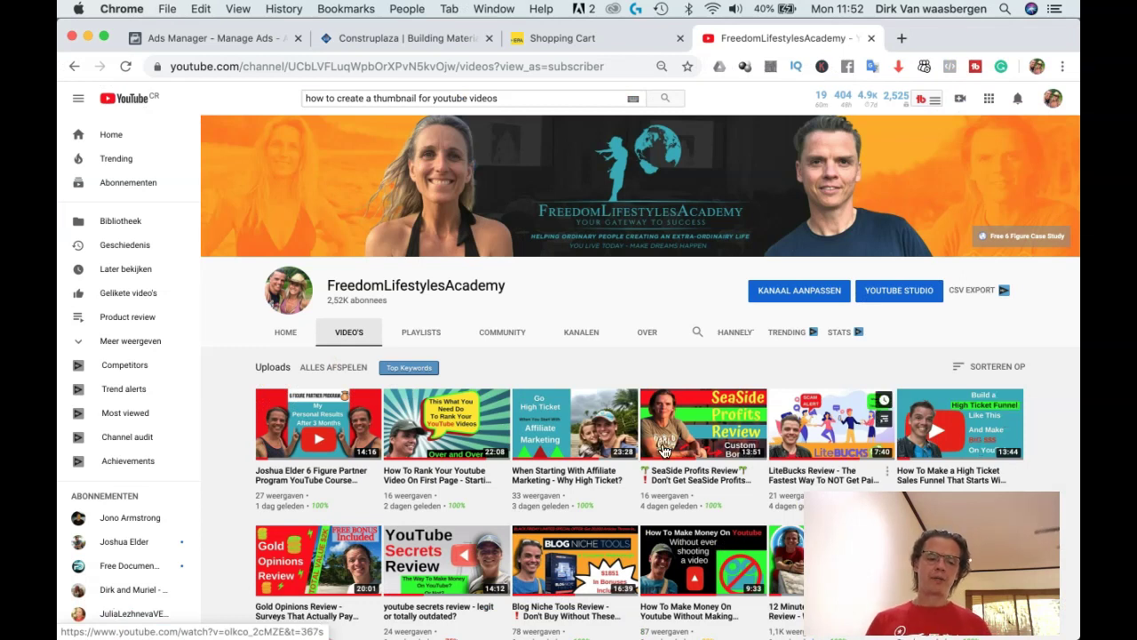
scroll(479, 441, down, 5)
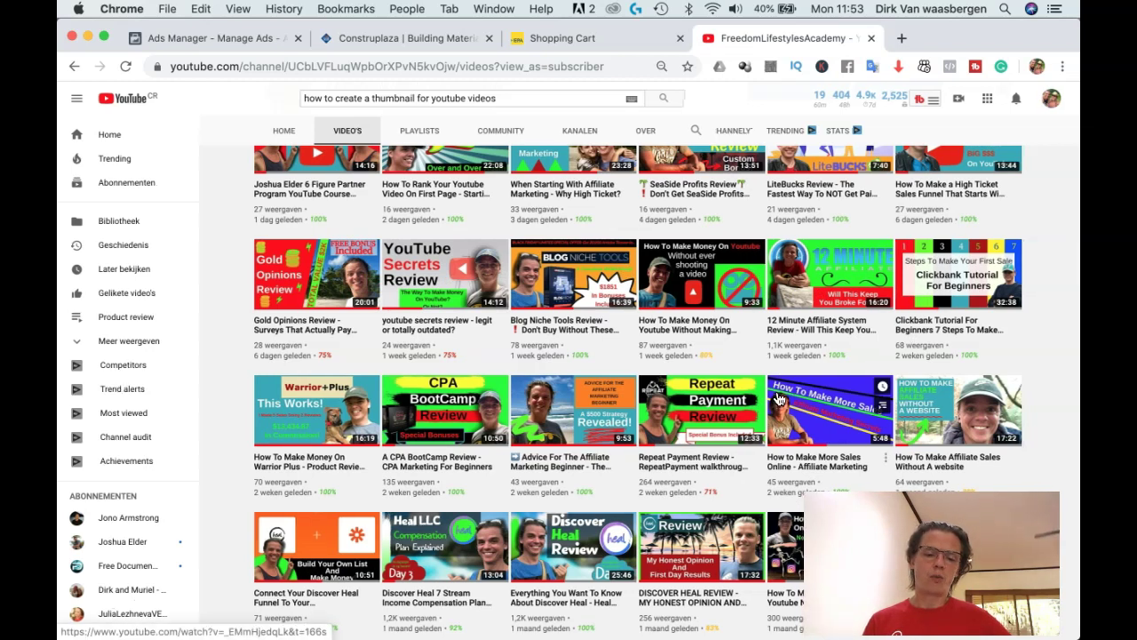
scroll(778, 400, down, 2)
scroll(778, 400, down, 2)
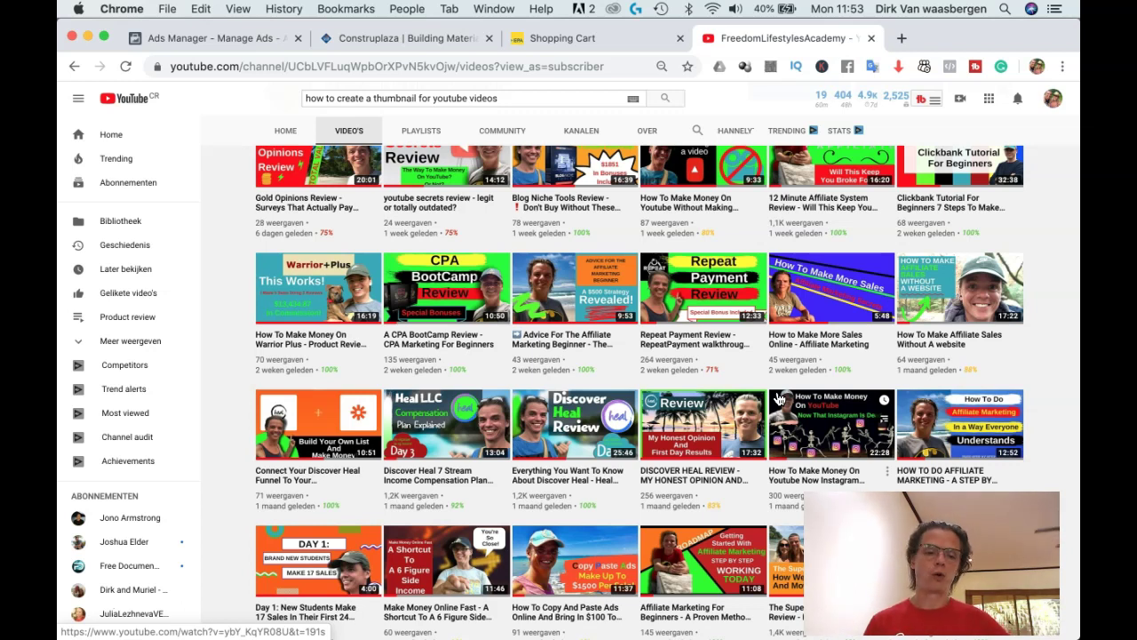
scroll(778, 399, up, 5)
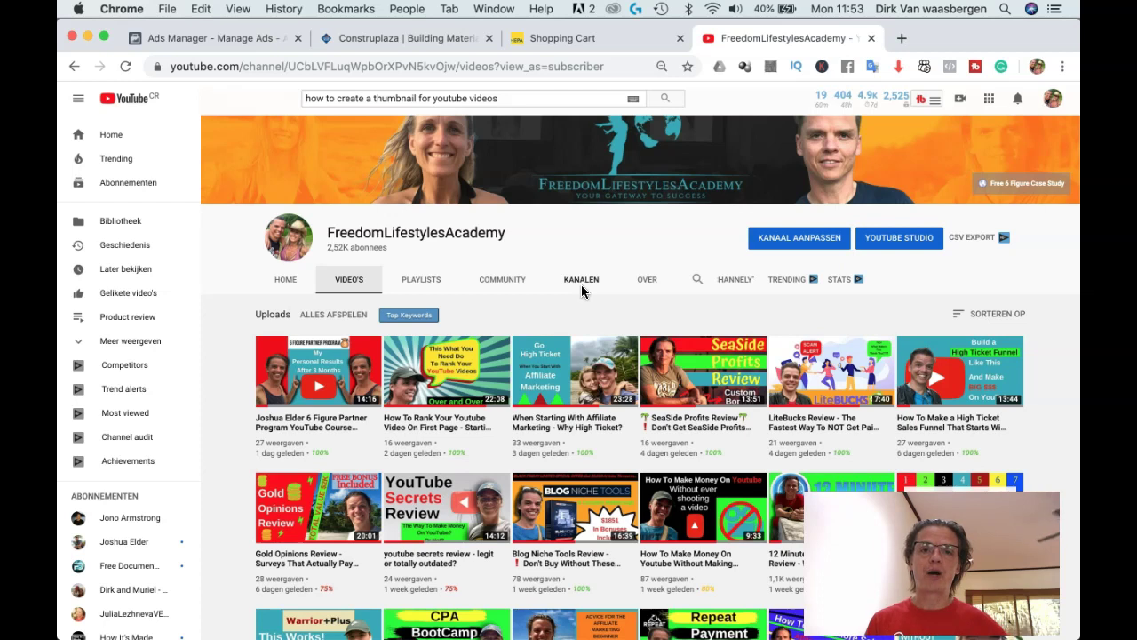
mouse_move(537, 632)
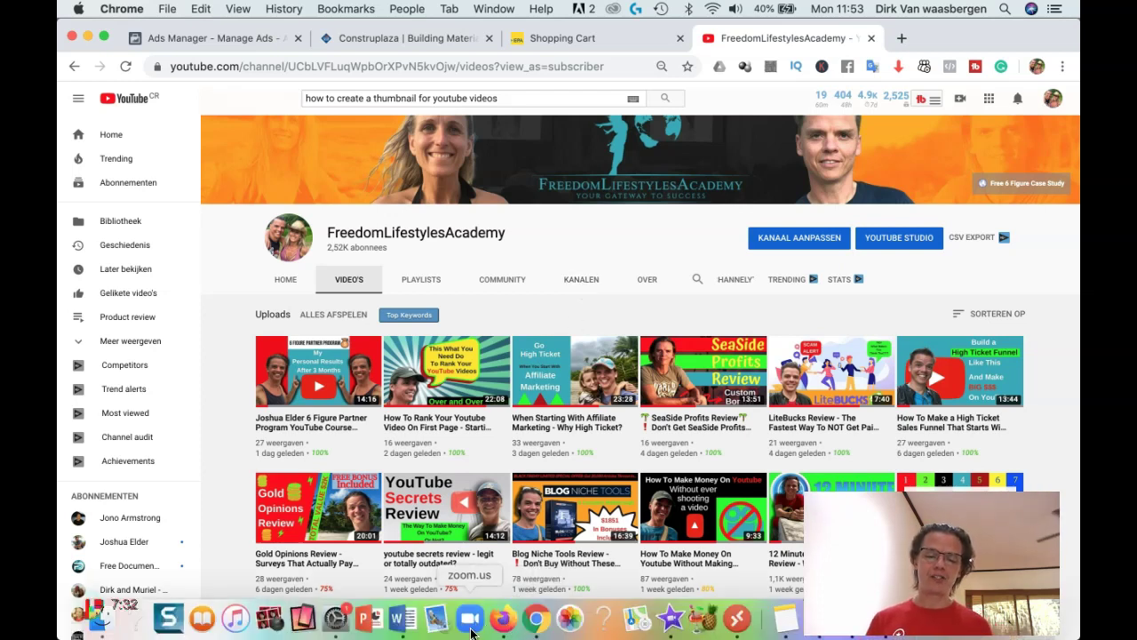
click(501, 627)
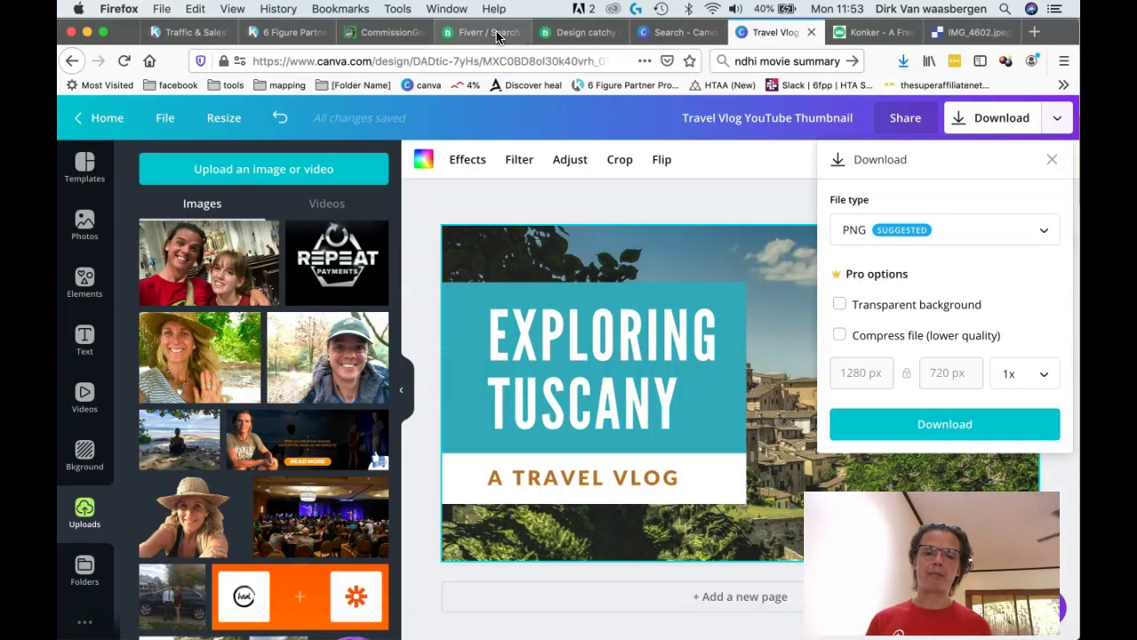